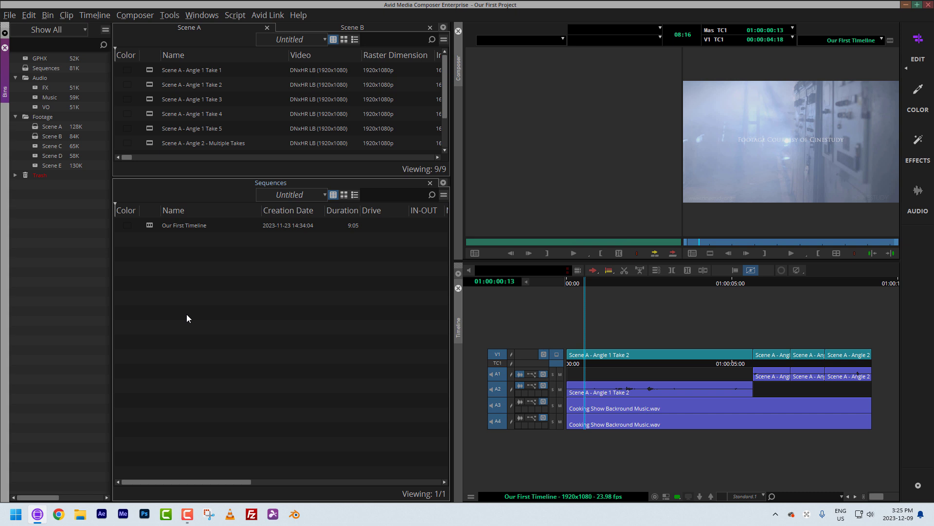
- Scrub through the sequence in the timeline and return the playhead to its start
{"action": "left_click_drag", "start_coordinate": [639, 385], "coordinate": [656, 418]}
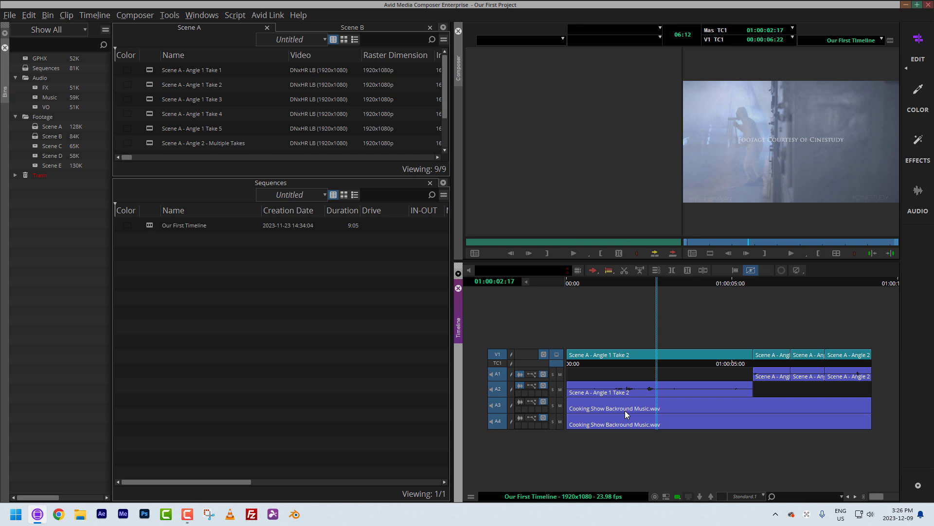
{"action": "left_click_drag", "start_coordinate": [625, 410], "coordinate": [696, 369]}
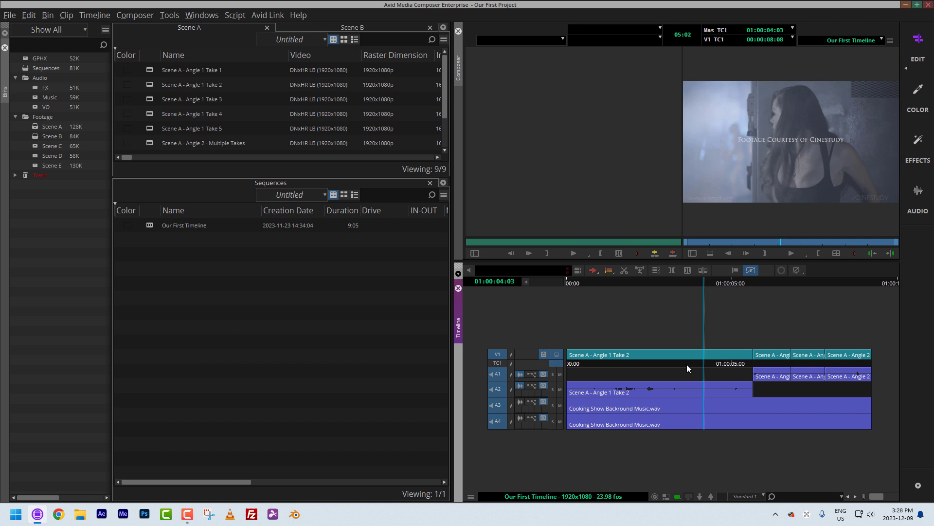
{"action": "mouse_move", "coordinate": [758, 437]}
{"action": "left_mouse_down"}
{"action": "mouse_move", "coordinate": [677, 399]}
{"action": "mouse_move", "coordinate": [584, 392]}
{"action": "mouse_move", "coordinate": [851, 384]}
{"action": "mouse_move", "coordinate": [778, 378]}
{"action": "mouse_move", "coordinate": [601, 384]}
{"action": "mouse_move", "coordinate": [912, 384]}
{"action": "mouse_move", "coordinate": [568, 373]}
{"action": "mouse_move", "coordinate": [469, 366]}
{"action": "mouse_move", "coordinate": [458, 352]}
{"action": "left_mouse_up"}
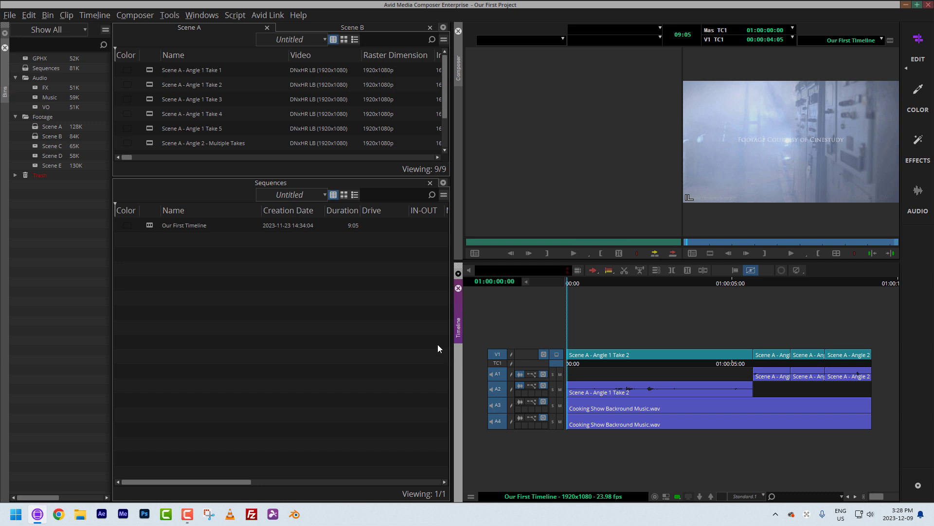
{"action": "left_click", "coordinate": [775, 167]}
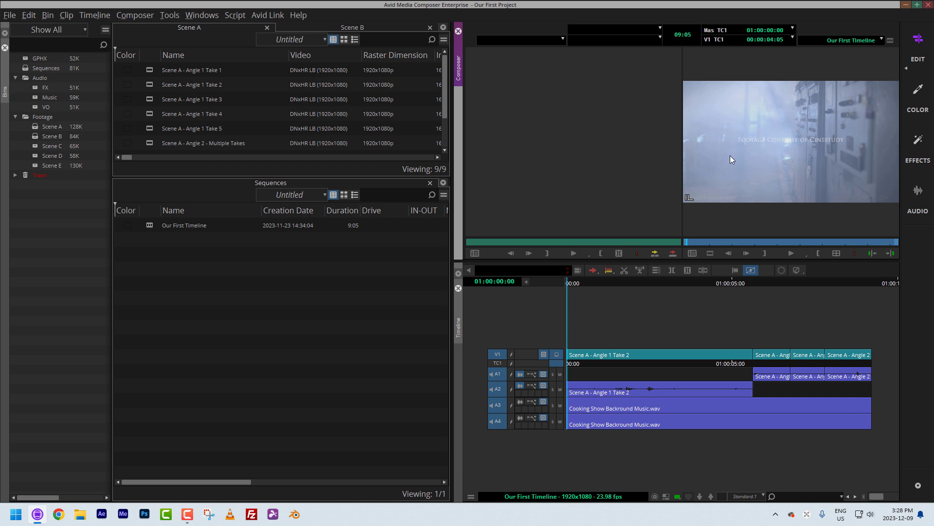
{"action": "right_click", "coordinate": [739, 143]}
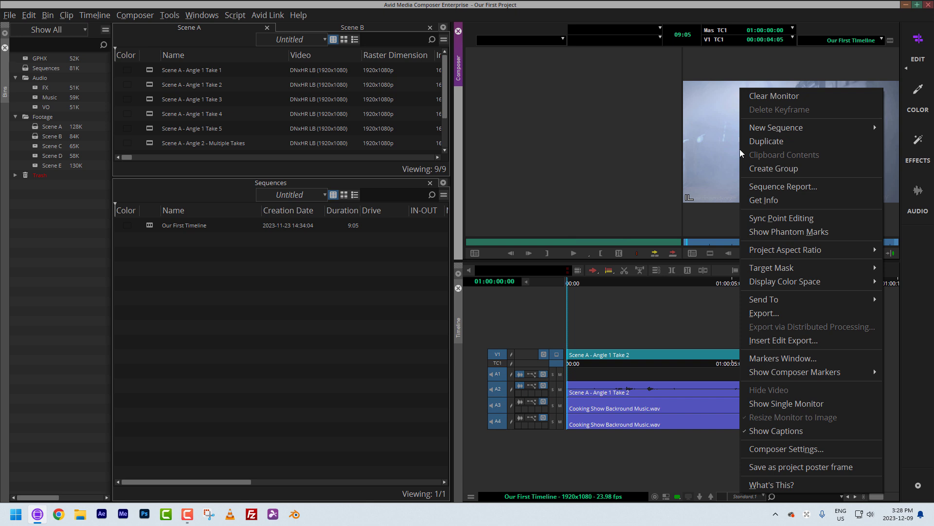
{"action": "left_click", "coordinate": [780, 314]}
- Select Our First Timeline in the Sequences bin and open the export-to-file dialog for it
{"action": "left_click", "coordinate": [149, 227]}
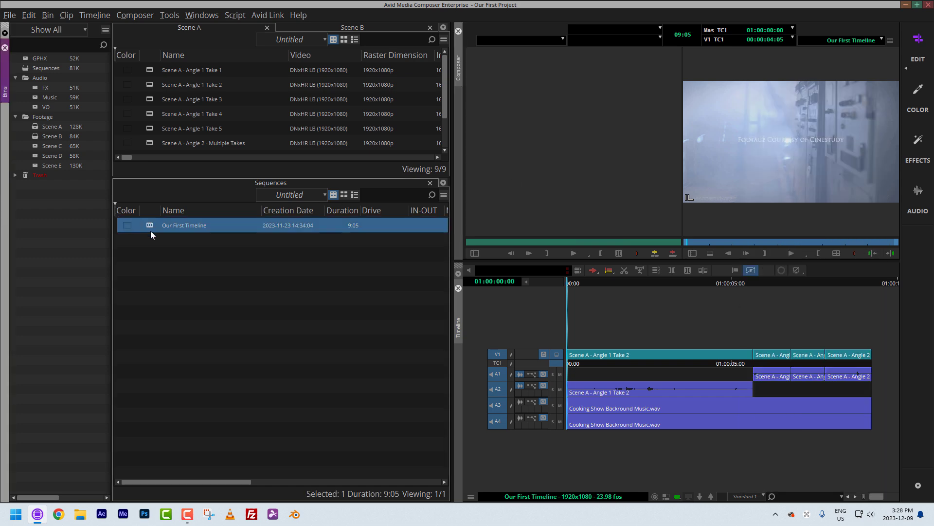
{"action": "right_click", "coordinate": [151, 226]}
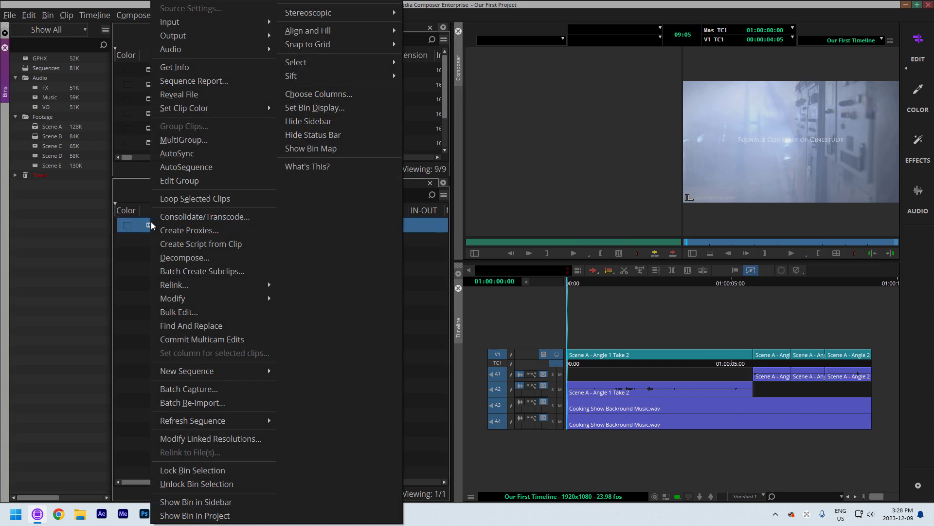
{"action": "mouse_move", "coordinate": [209, 36]}
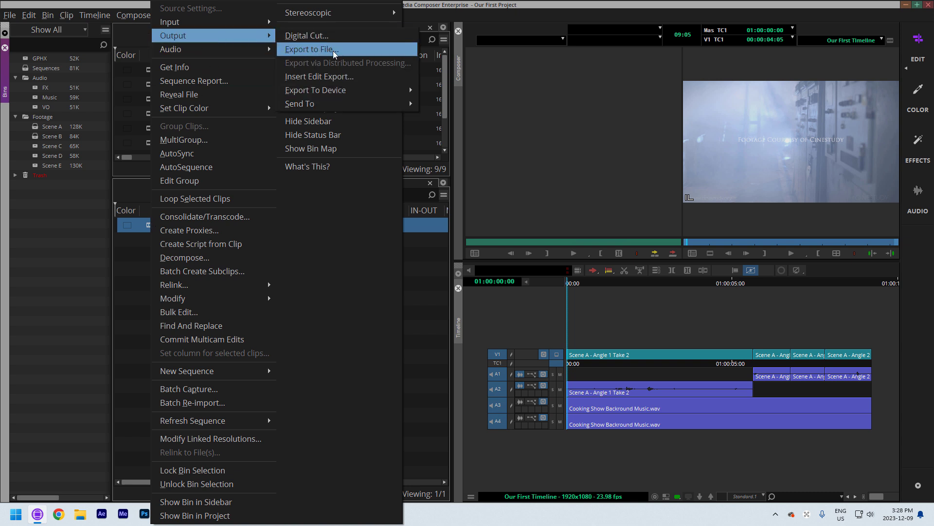
{"action": "left_click", "coordinate": [12, 18]}
{"action": "left_click", "coordinate": [11, 17]}
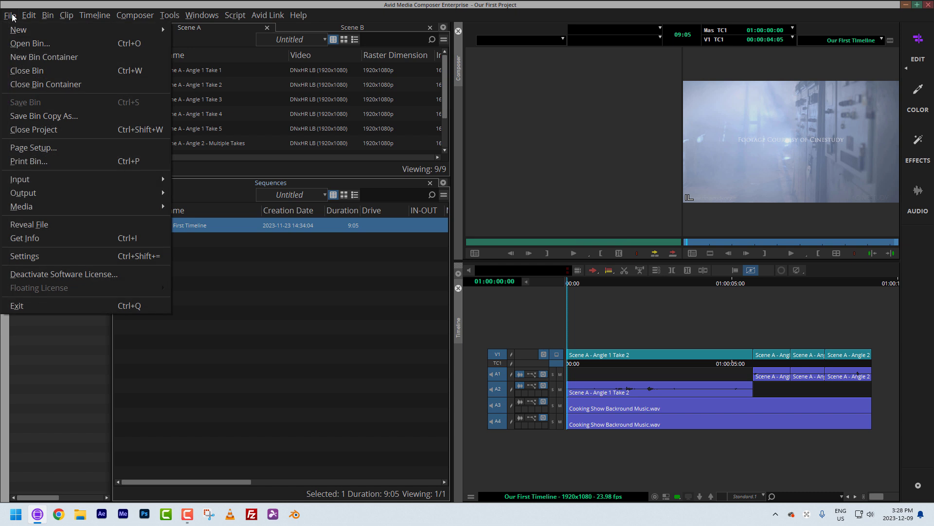
{"action": "mouse_move", "coordinate": [48, 194]}
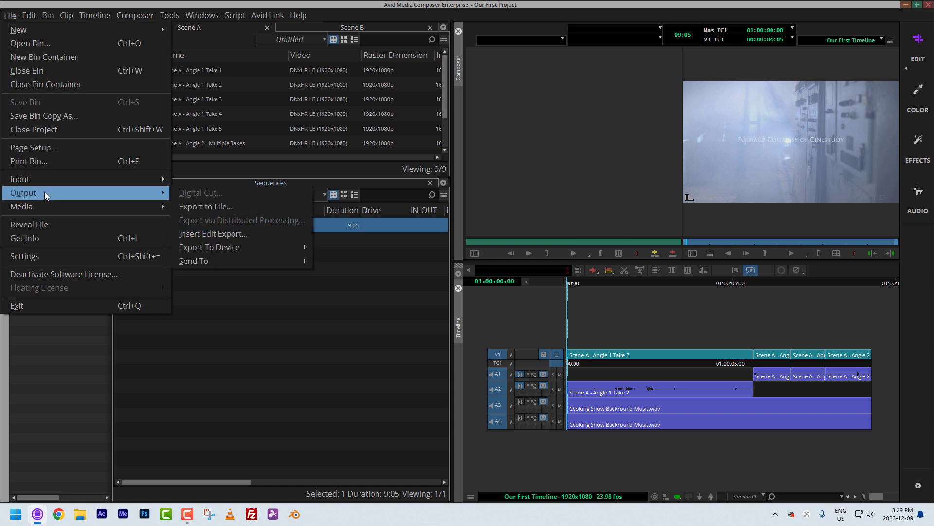
{"action": "left_click", "coordinate": [219, 207]}
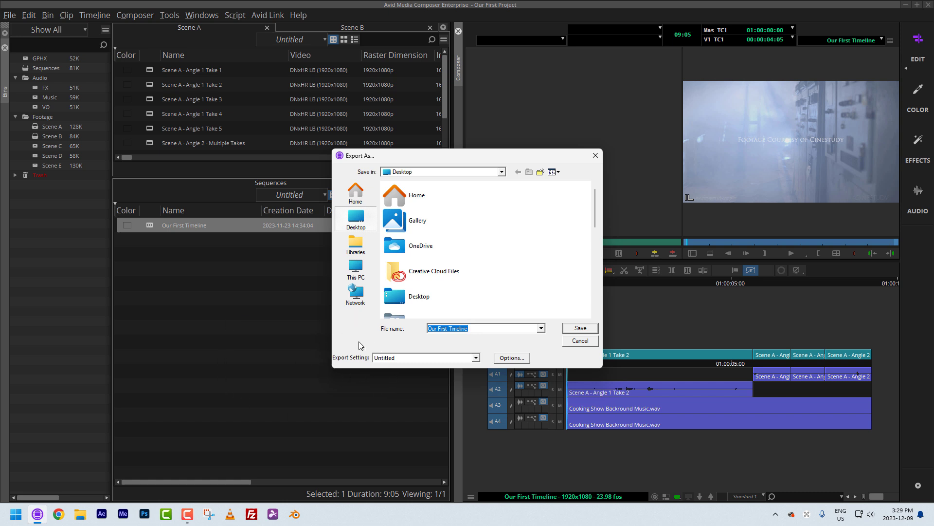
- Open the options of the Untitled export setting and set the export format to MXF OP1a
{"action": "left_click", "coordinate": [475, 357]}
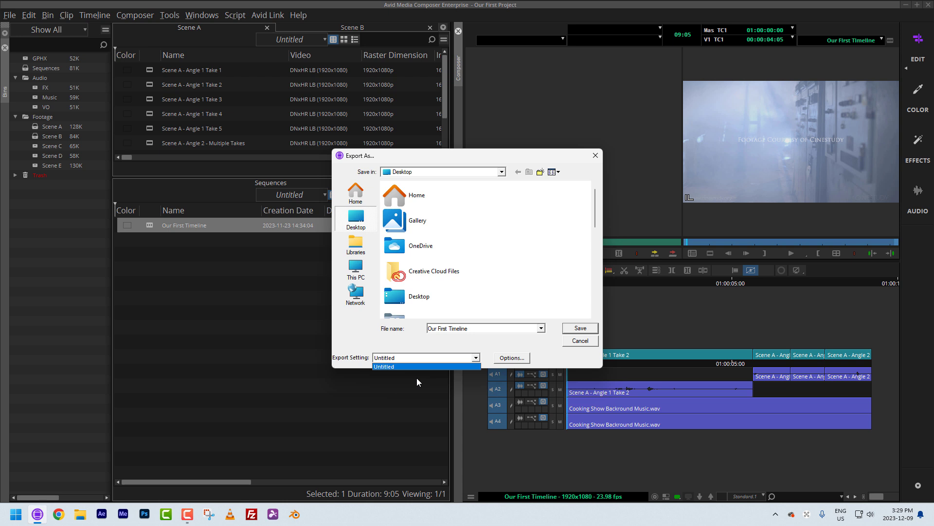
{"action": "left_click", "coordinate": [372, 337]}
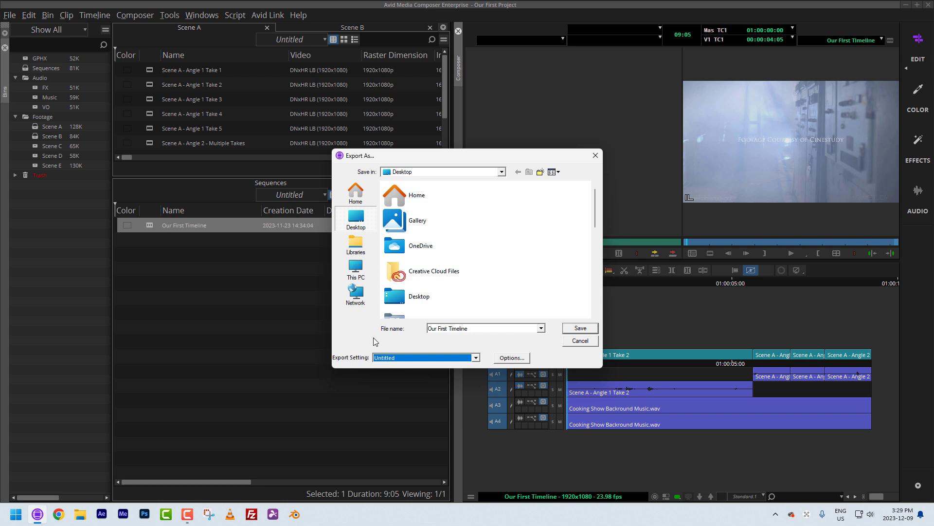
{"action": "left_click", "coordinate": [510, 358]}
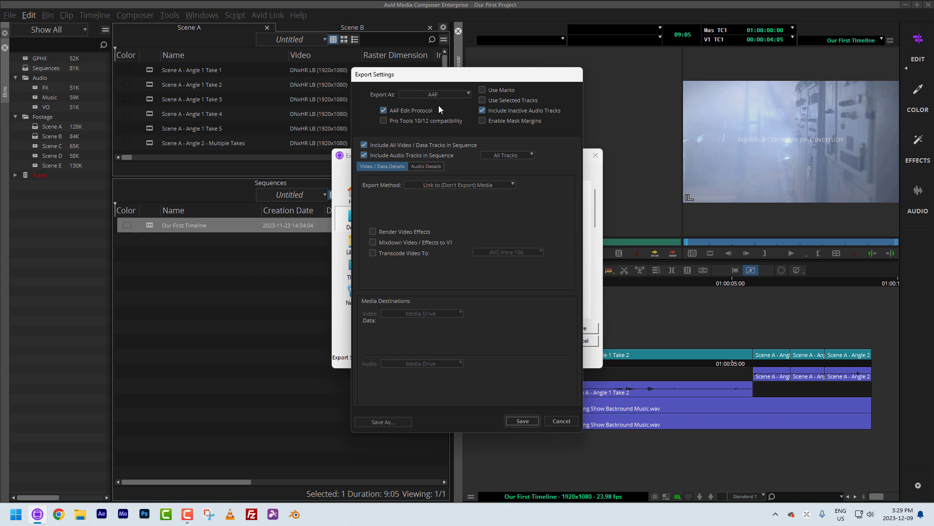
{"action": "left_click", "coordinate": [467, 92]}
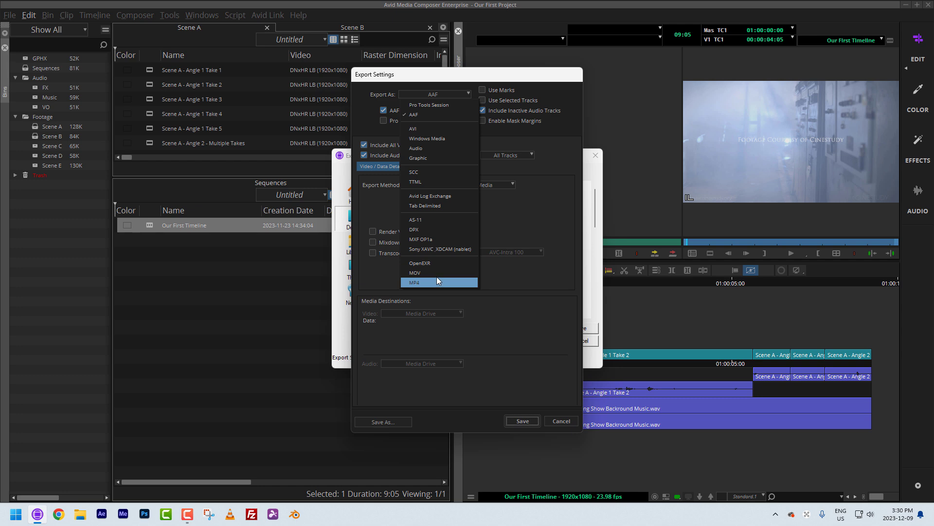
{"action": "left_click", "coordinate": [445, 240]}
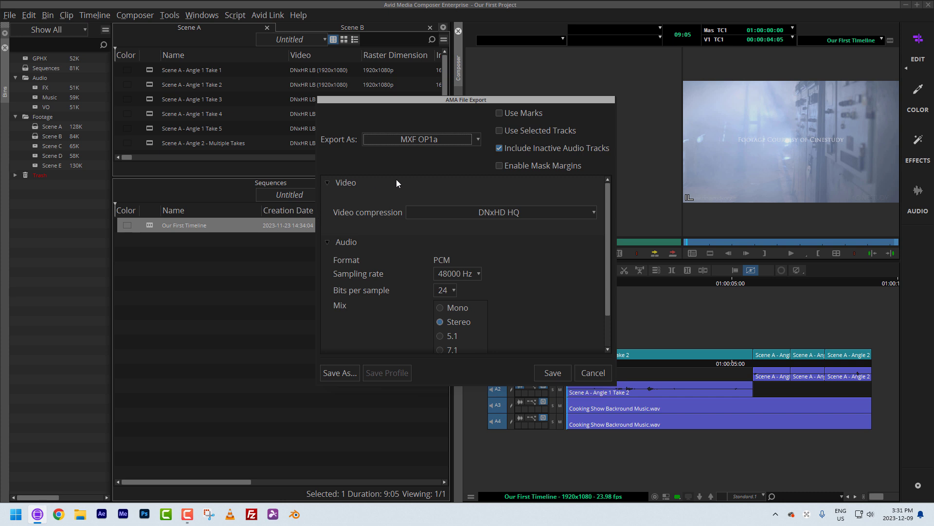
- Set the video compression of the MXF OP1a export to DNxHR HQ
{"action": "left_click", "coordinate": [559, 216]}
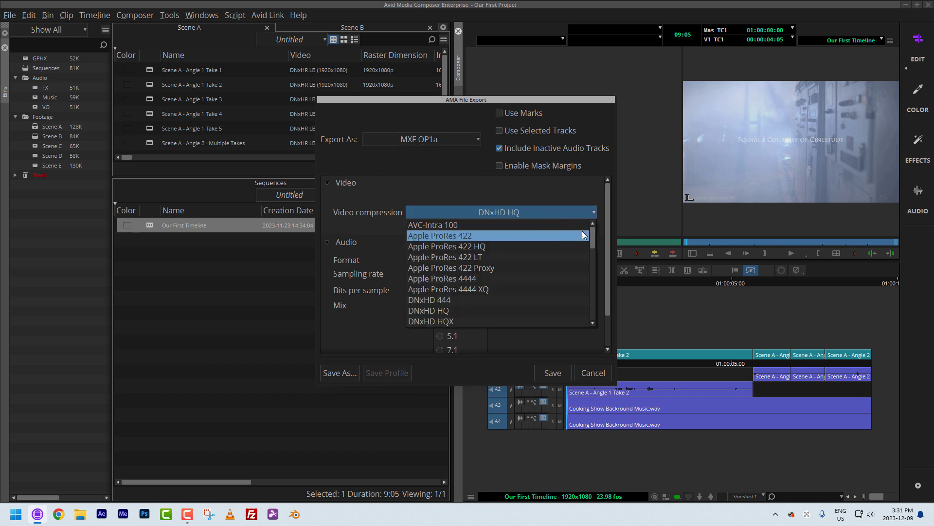
{"action": "mouse_move", "coordinate": [590, 235]}
{"action": "left_mouse_down"}
{"action": "mouse_move", "coordinate": [609, 321]}
{"action": "mouse_move", "coordinate": [617, 234]}
{"action": "mouse_move", "coordinate": [596, 252]}
{"action": "left_mouse_up"}
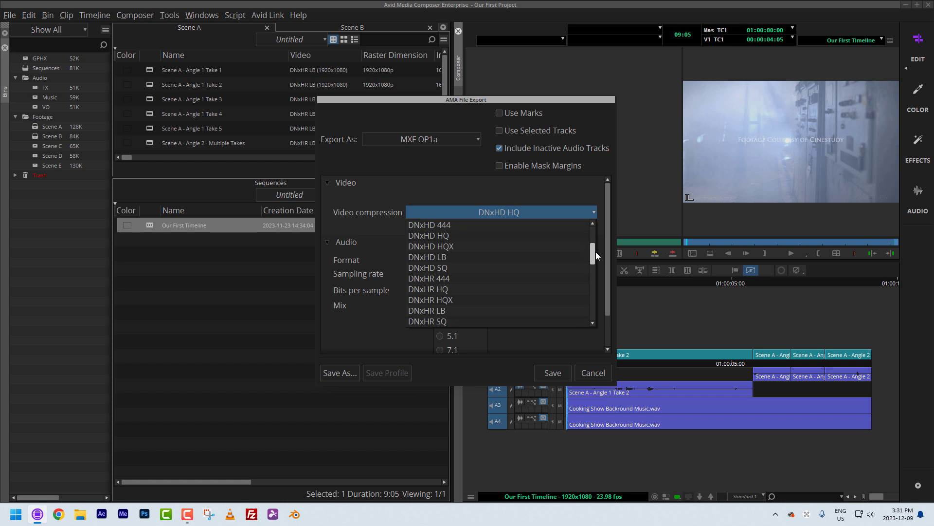
{"action": "mouse_move", "coordinate": [597, 253]}
{"action": "left_mouse_down"}
{"action": "mouse_move", "coordinate": [598, 240]}
{"action": "mouse_move", "coordinate": [600, 252]}
{"action": "left_mouse_up"}
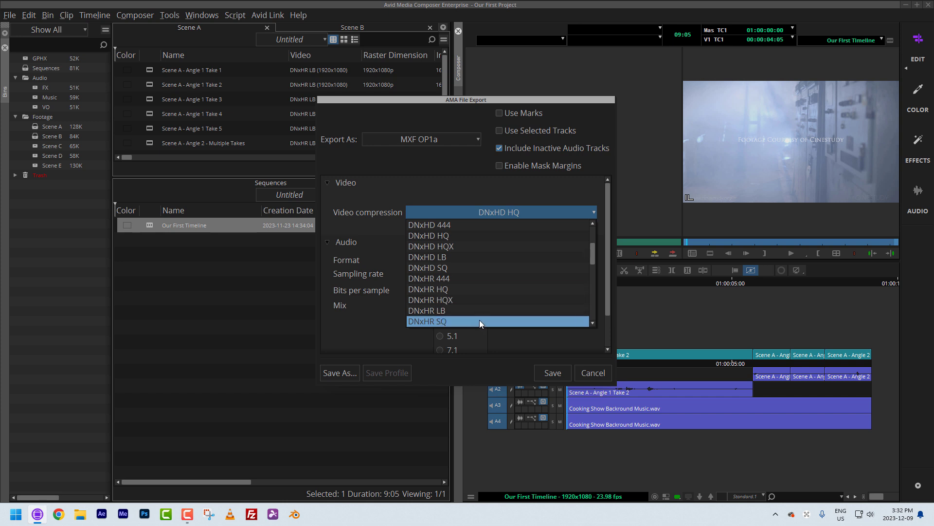
{"action": "left_click", "coordinate": [492, 289]}
- Review the audio options, save the export setting as "DNxHR HQ Stereo", and export the sequence to the desktop as Our First Timeline.mxf
{"action": "left_click_drag", "start_coordinate": [608, 237], "coordinate": [632, 229]}
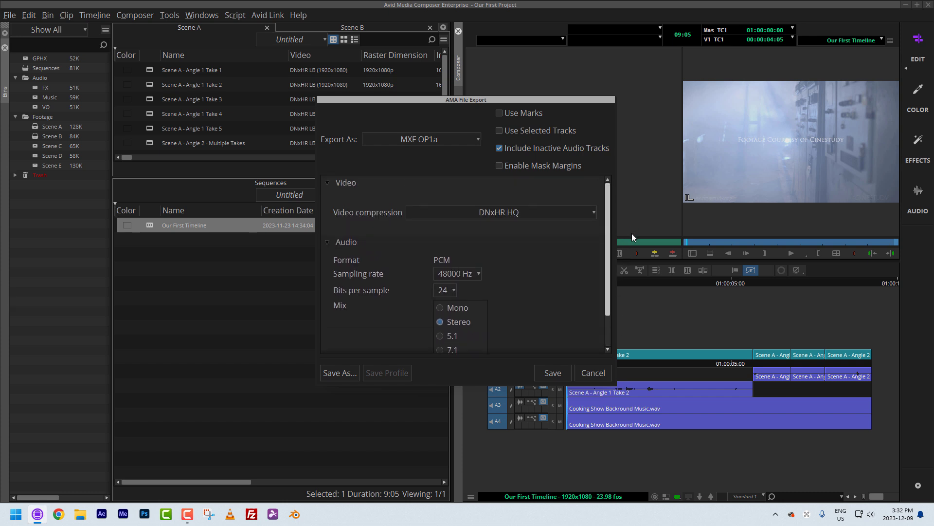
{"action": "left_click_drag", "start_coordinate": [632, 239], "coordinate": [624, 287]}
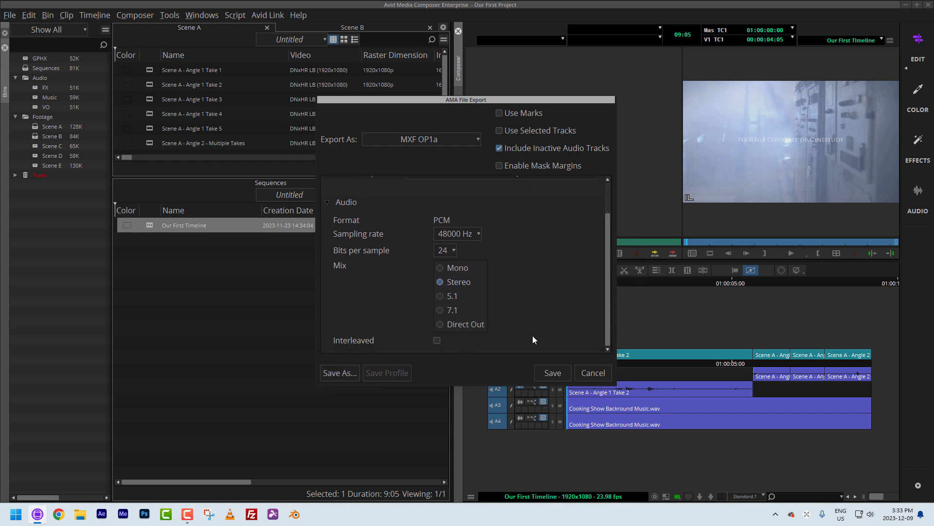
{"action": "left_click_drag", "start_coordinate": [500, 101], "coordinate": [471, 82]}
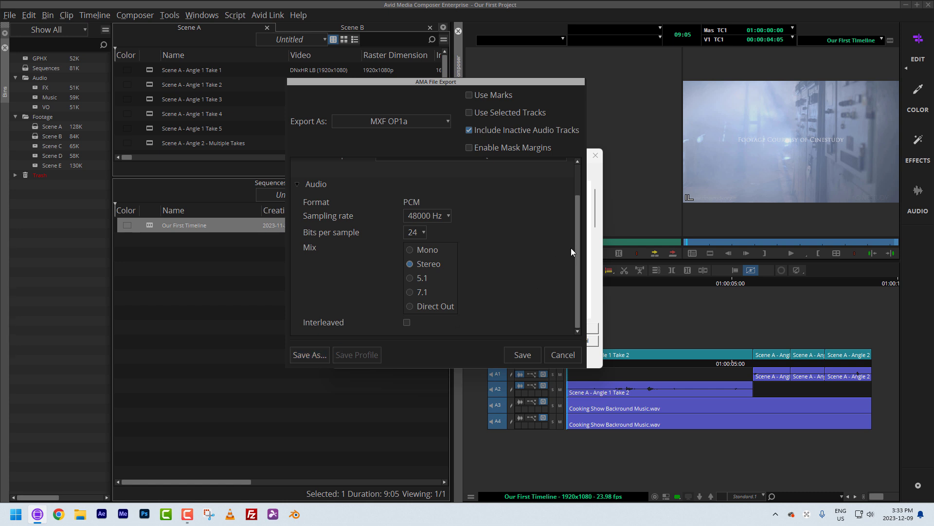
{"action": "left_click_drag", "start_coordinate": [579, 241], "coordinate": [587, 181]}
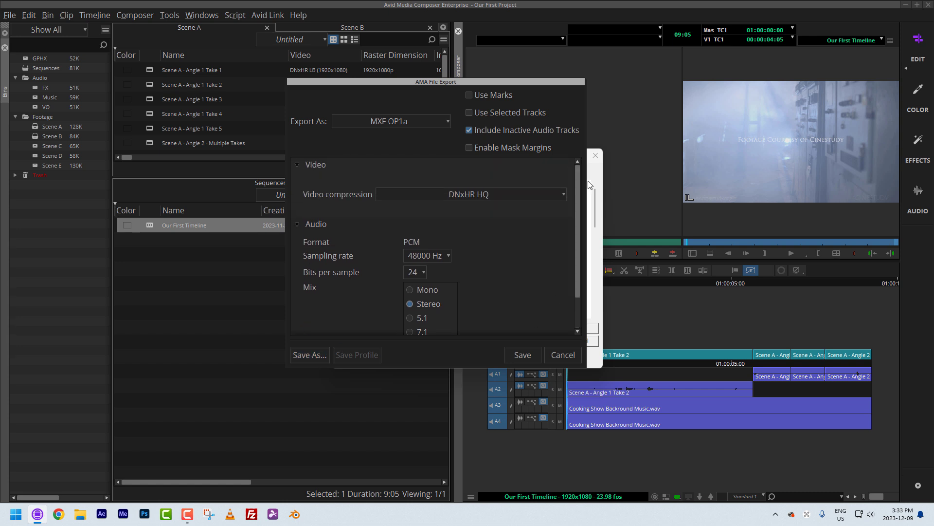
{"action": "left_click", "coordinate": [301, 354]}
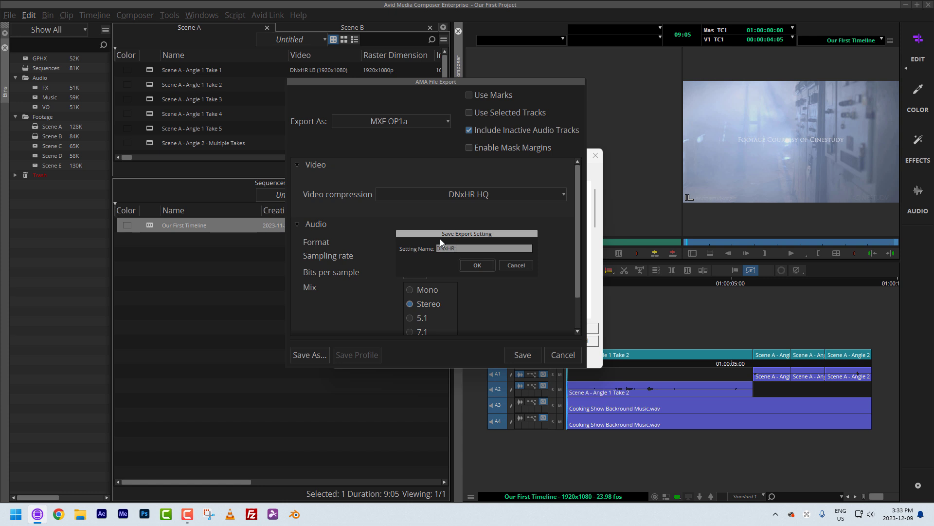
{"action": "type", "text": "Stereo"}
{"action": "left_click", "coordinate": [476, 265]}
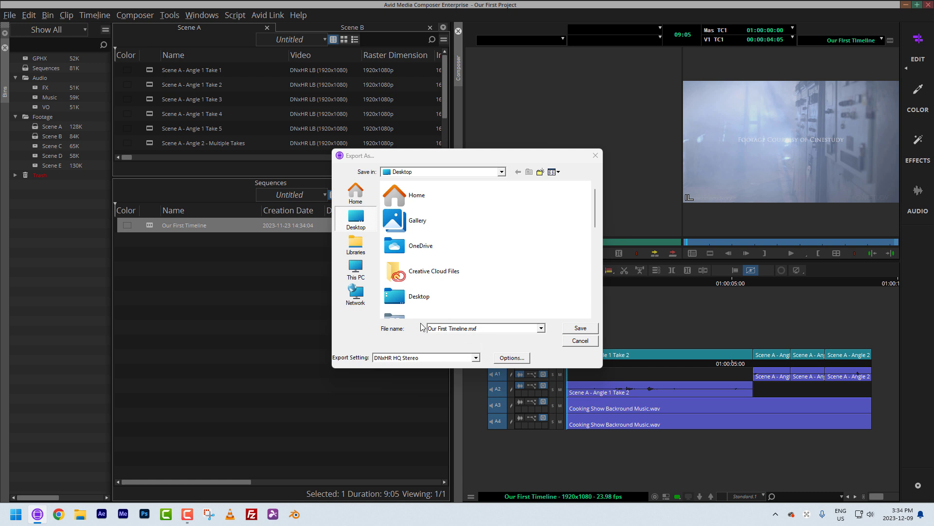
{"action": "left_click", "coordinate": [583, 329]}
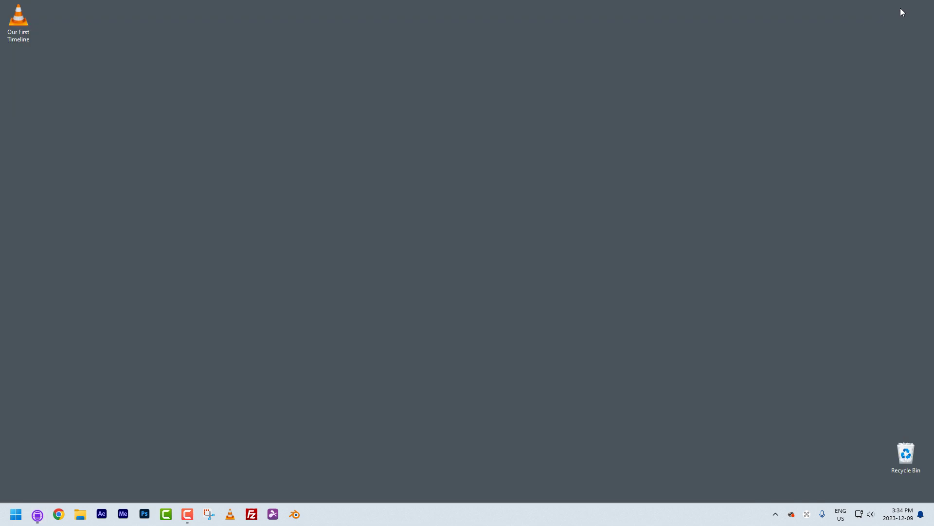
- Play the exported Our First Timeline file from the desktop in VLC media player at a reduced video zoom, and close the player
{"action": "left_click", "coordinate": [905, 4]}
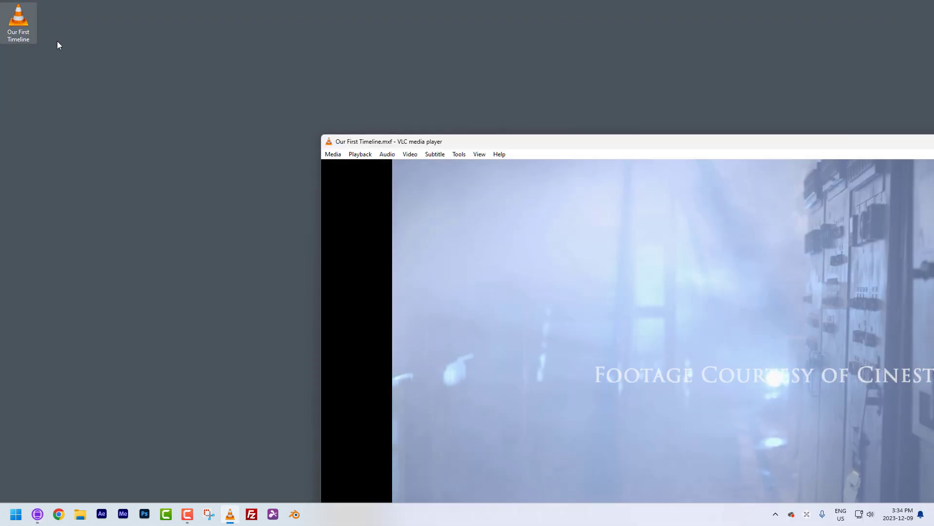
{"action": "left_click_drag", "start_coordinate": [409, 147], "coordinate": [156, 13]}
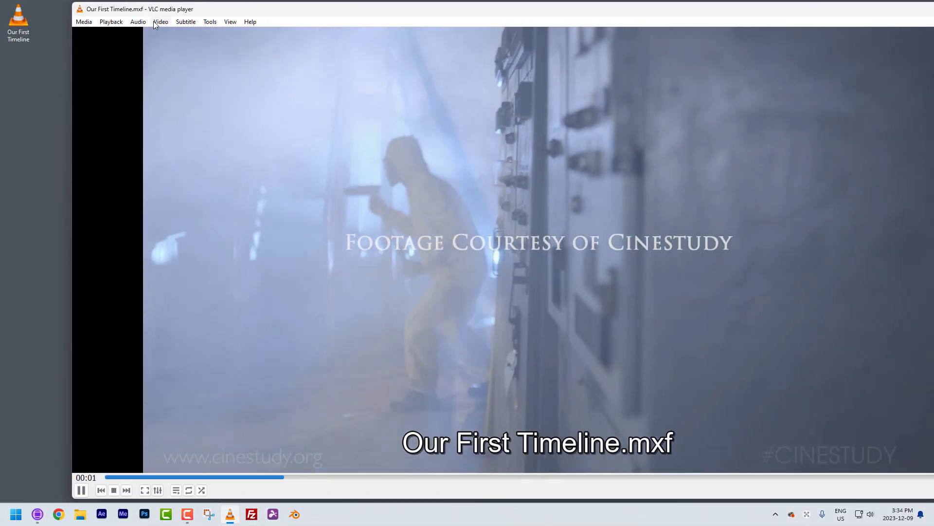
{"action": "left_click", "coordinate": [159, 22]}
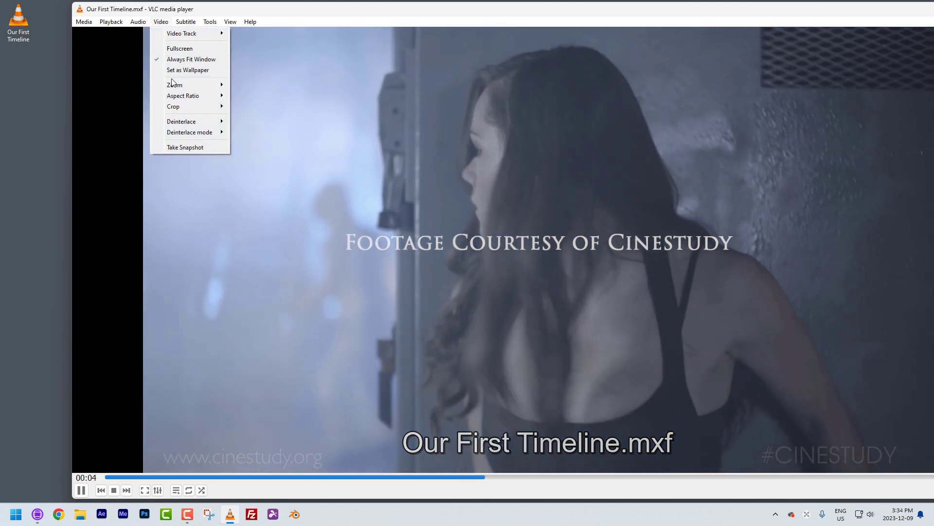
{"action": "mouse_move", "coordinate": [200, 85]}
{"action": "left_click", "coordinate": [255, 98]}
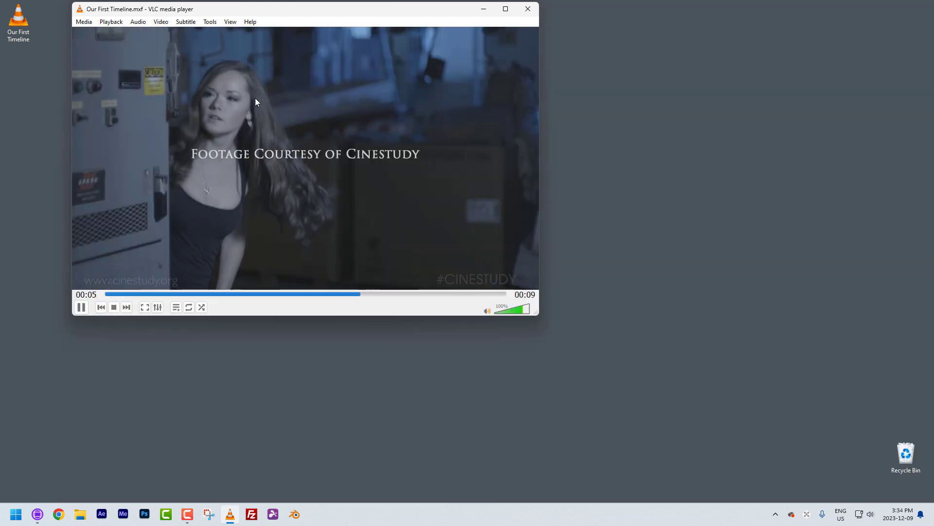
{"action": "left_click_drag", "start_coordinate": [246, 13], "coordinate": [358, 122]}
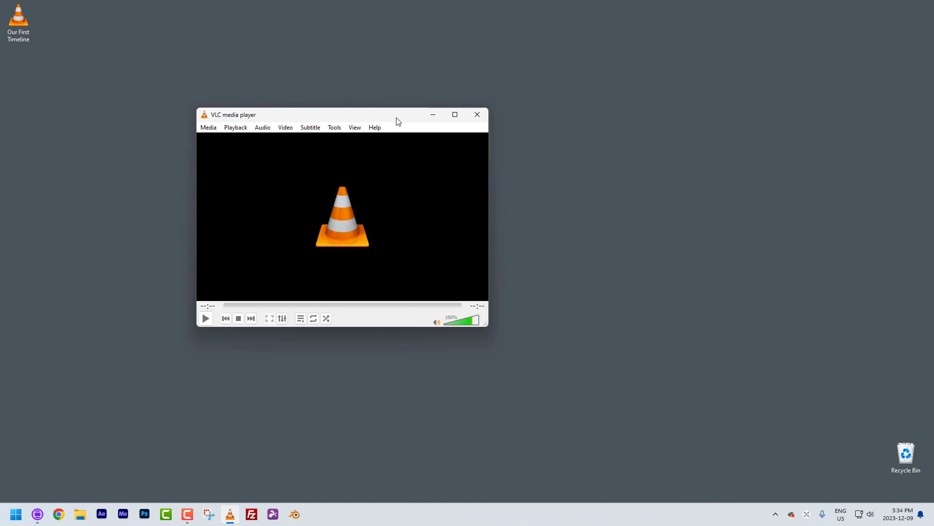
{"action": "left_click", "coordinate": [477, 115]}
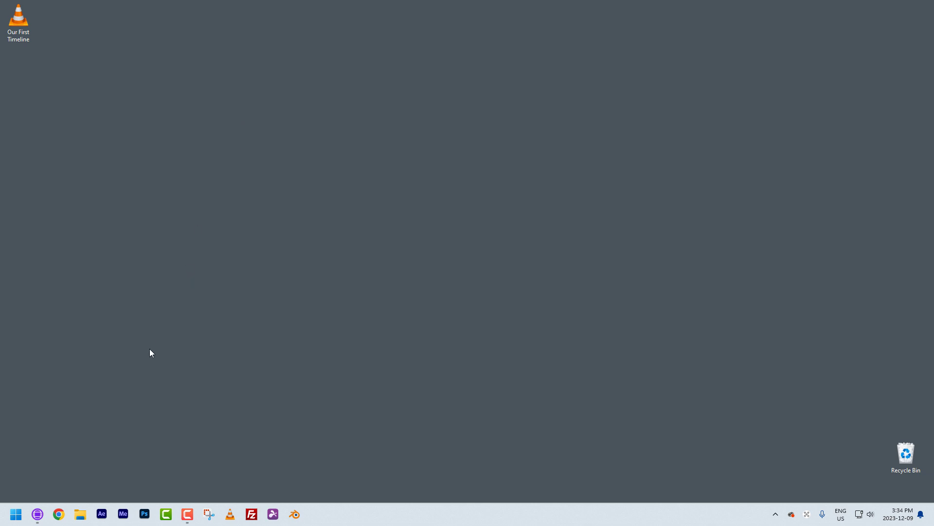
- Switch back to Avid Media Composer, move the playhead to the sequence's end, and select Our First Timeline in the Sequences bin
{"action": "left_click", "coordinate": [38, 515]}
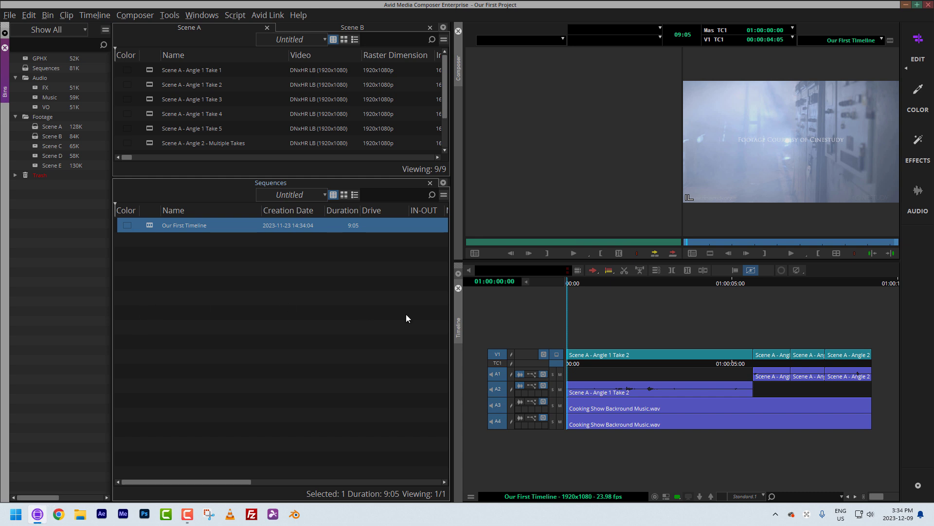
{"action": "left_click_drag", "start_coordinate": [600, 393], "coordinate": [893, 414]}
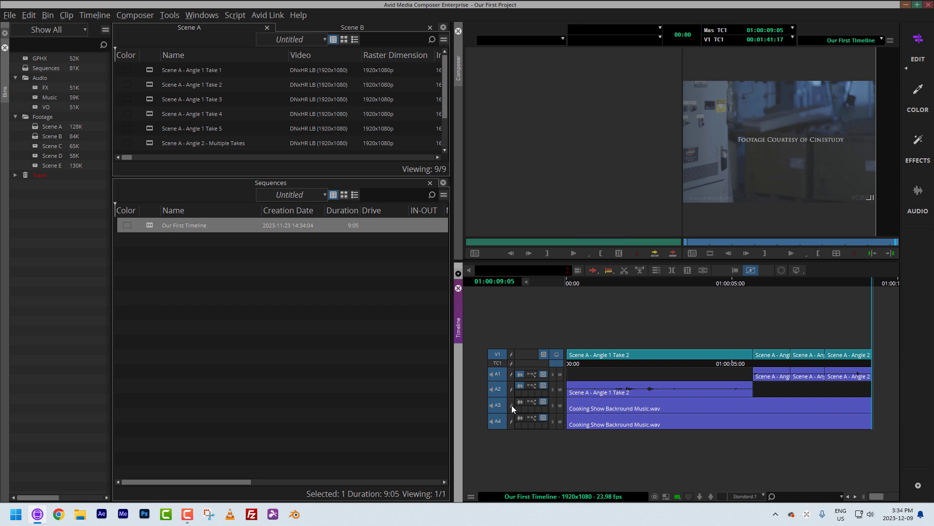
{"action": "left_click", "coordinate": [185, 253]}
{"action": "left_click", "coordinate": [147, 222]}
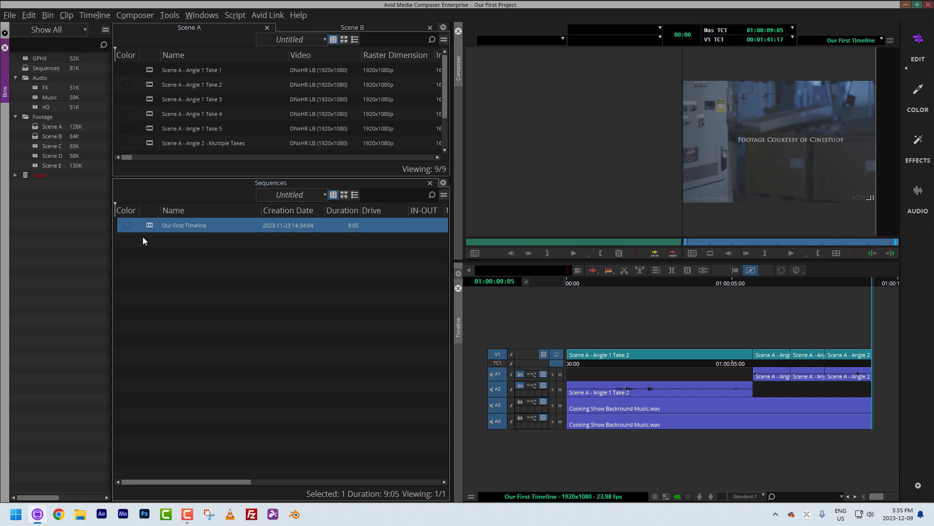
- In the user settings, rename the DNxHR HQ Stereo export setting to "DNxHR HQ Stereo Full Timline" and delete the unnamed export setting
{"action": "left_click", "coordinate": [295, 338]}
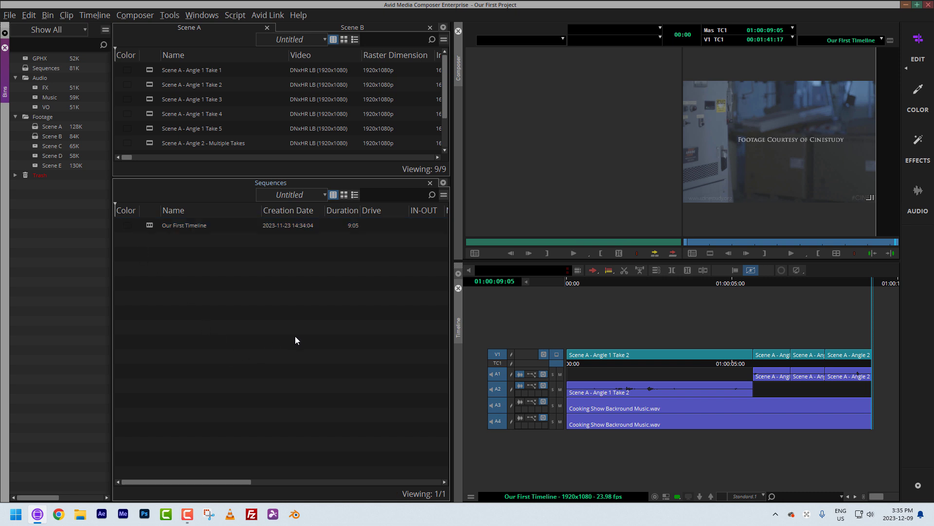
{"action": "key", "text": "ctrl+shift+equal"}
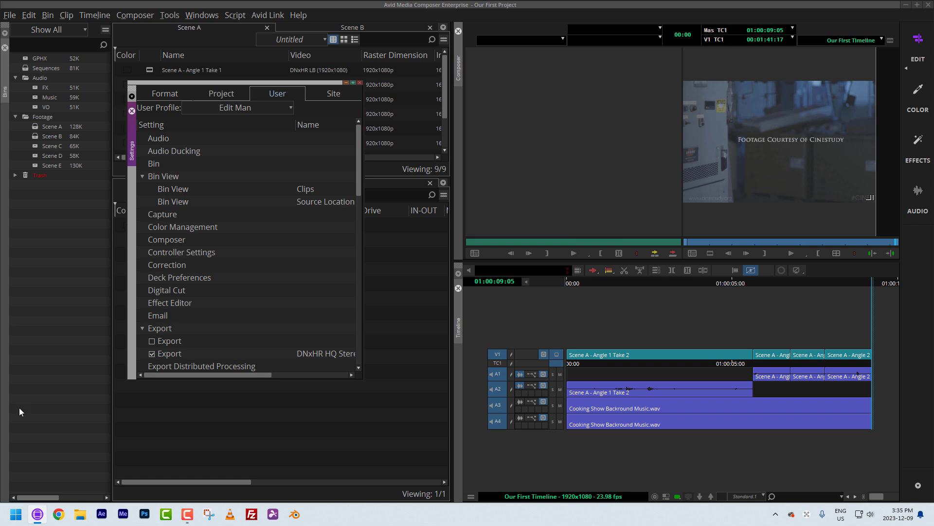
{"action": "scroll", "coordinate": [282, 229], "scroll_direction": "down", "scroll_amount": 3}
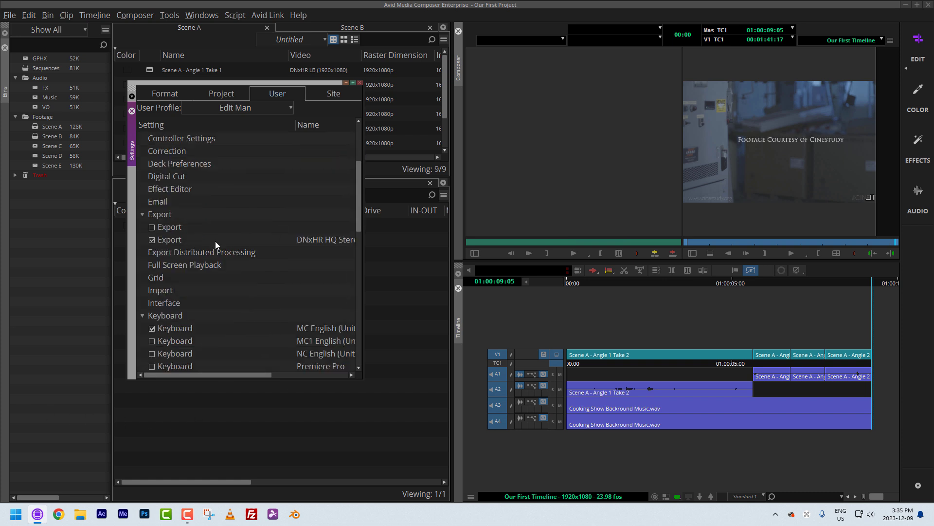
{"action": "left_click", "coordinate": [182, 242]}
{"action": "left_click_drag", "start_coordinate": [366, 378], "coordinate": [493, 387]}
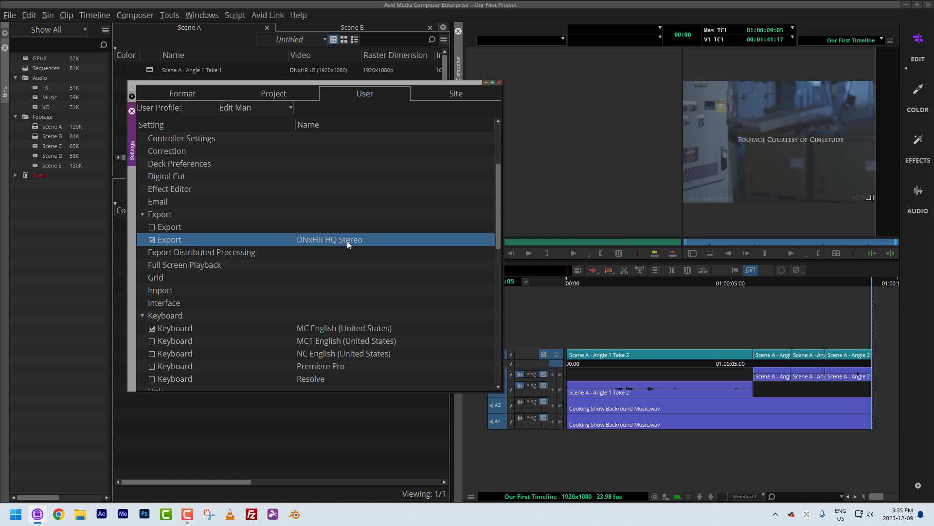
{"action": "left_click", "coordinate": [369, 239]}
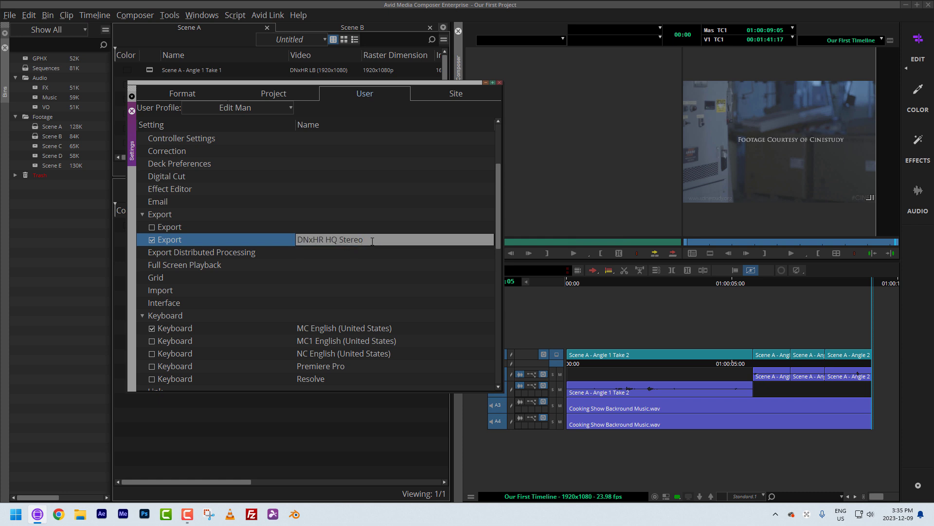
{"action": "type", "text": "Full Timline"}
{"action": "key", "text": "Return"}
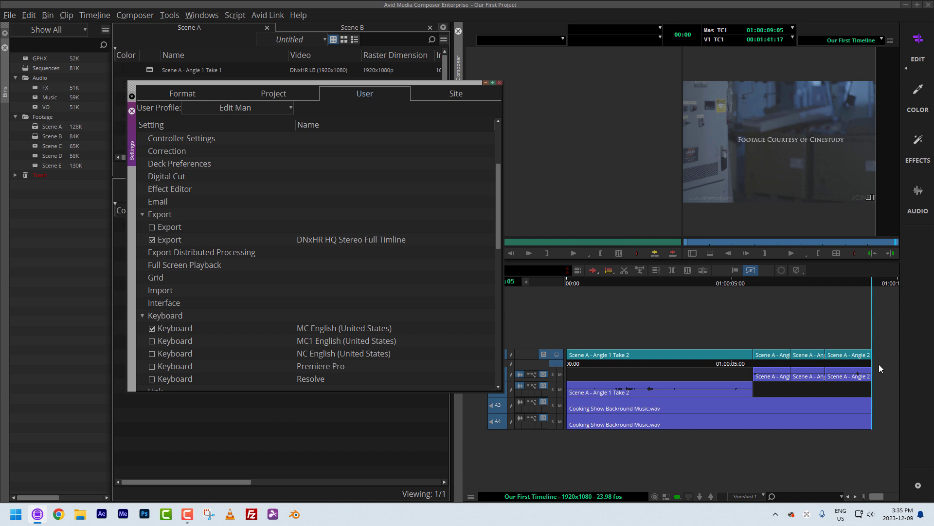
{"action": "left_click", "coordinate": [189, 229]}
{"action": "key", "text": "Delete"}
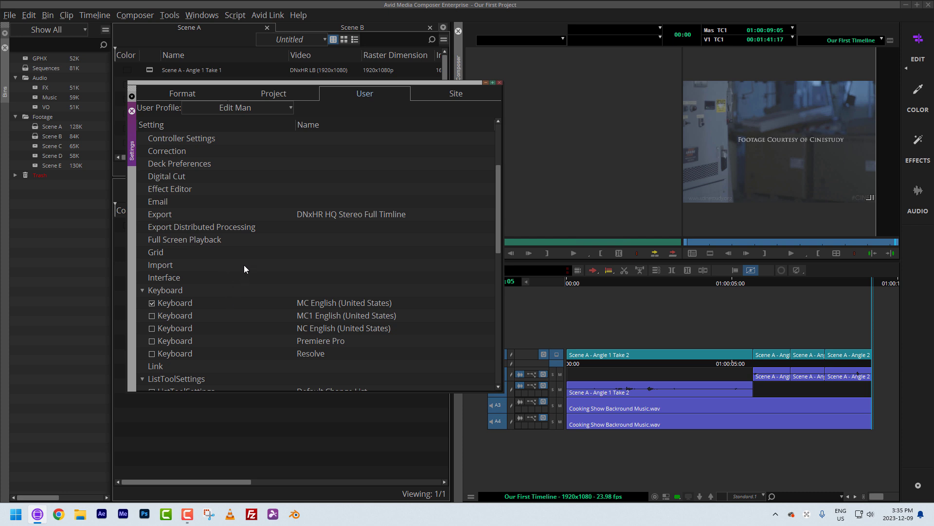
- Duplicate the DNxHR HQ Stereo Full Timline export setting and name the copy "DNxHR HQ Stereo I/O"
{"action": "left_click", "coordinate": [210, 215]}
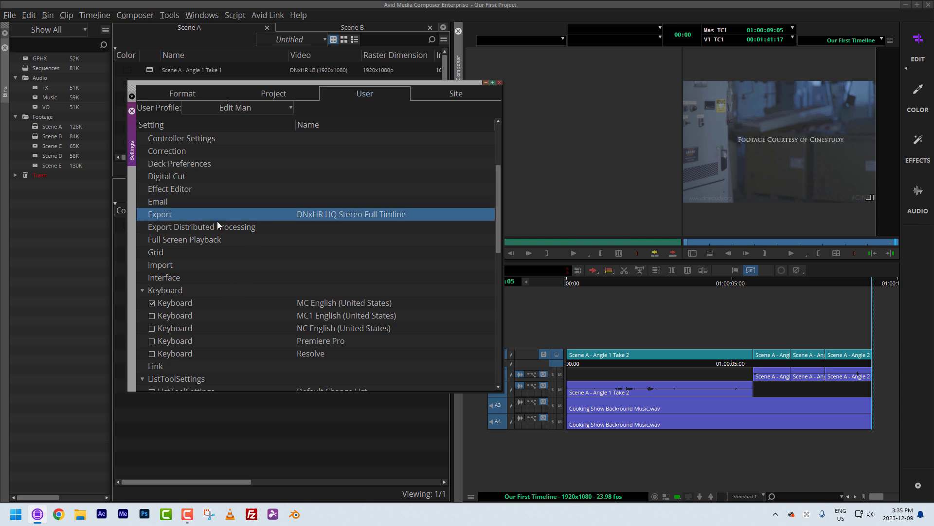
{"action": "right_click", "coordinate": [219, 215]}
{"action": "left_click", "coordinate": [247, 250]}
{"action": "left_click", "coordinate": [375, 239]}
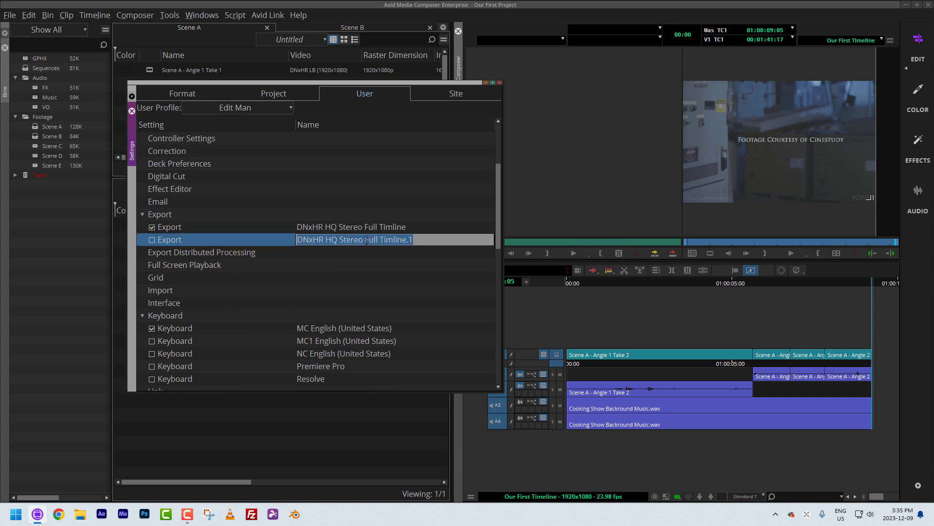
{"action": "left_click_drag", "start_coordinate": [365, 239], "coordinate": [510, 257]}
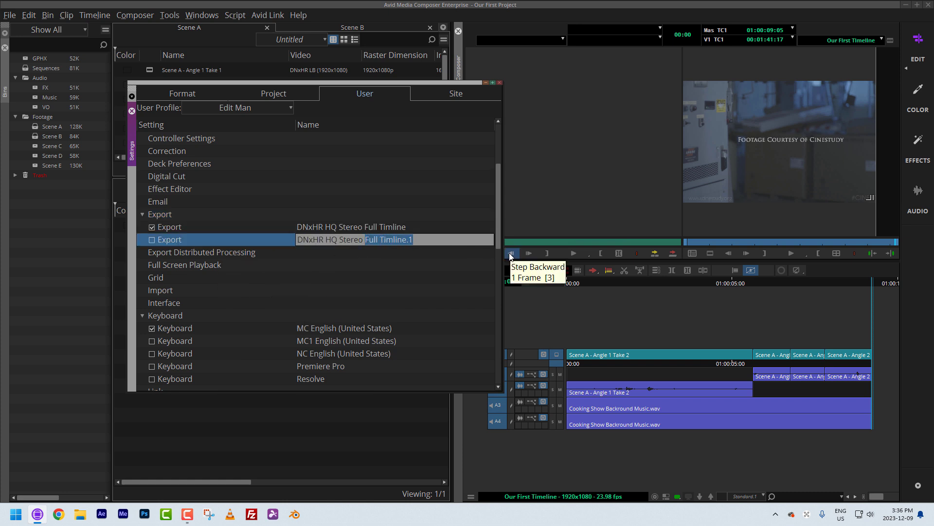
{"action": "type", "text": "I/O"}
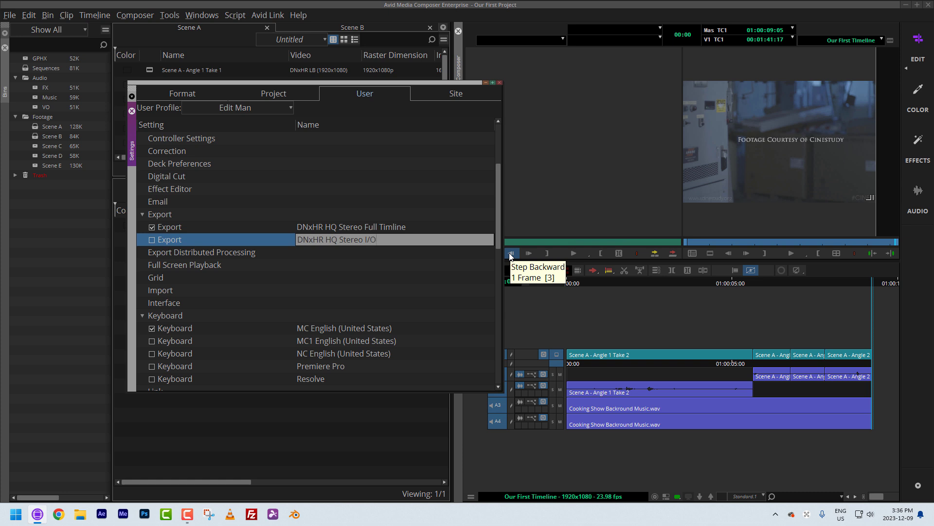
{"action": "key", "text": "Return"}
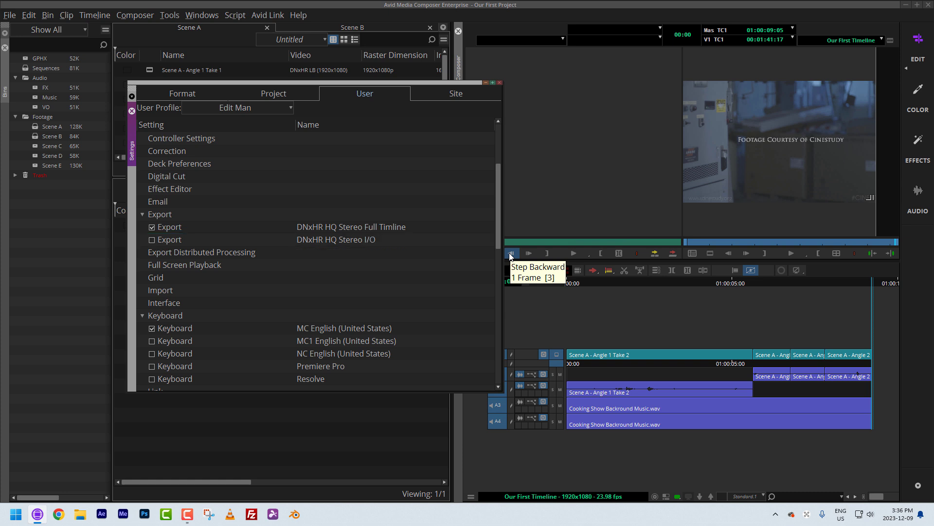
- Turn on Use Marks and Use Selected Tracks in the DNxHR HQ Stereo I/O export setting
{"action": "double_click", "coordinate": [180, 240]}
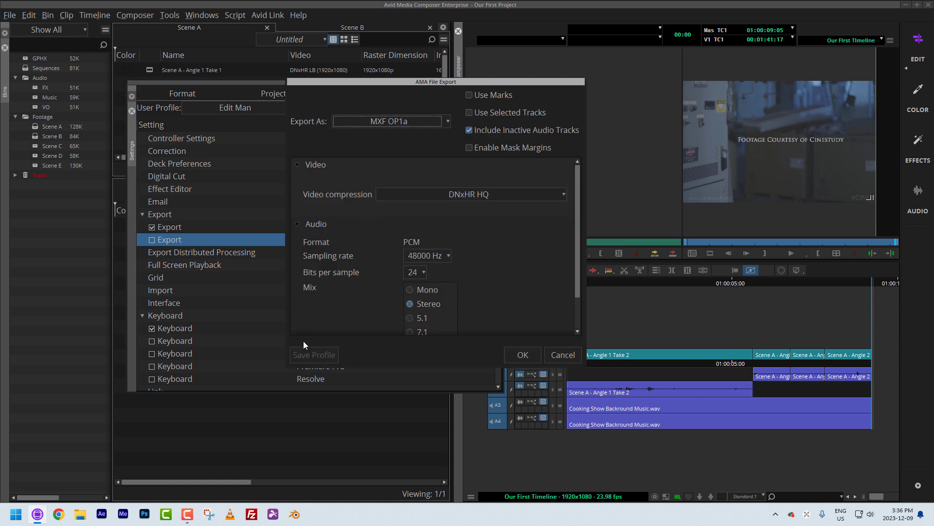
{"action": "left_click", "coordinate": [494, 95]}
{"action": "left_click", "coordinate": [487, 115]}
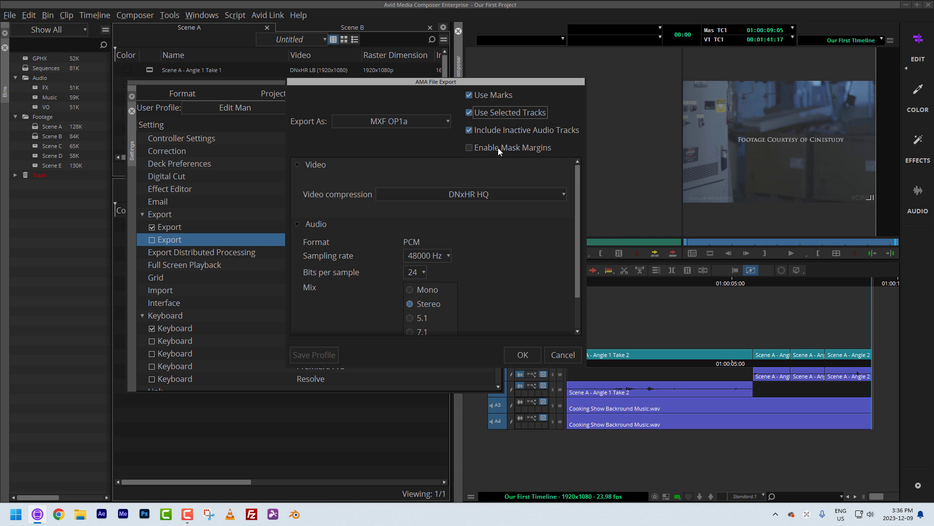
{"action": "left_click", "coordinate": [529, 356]}
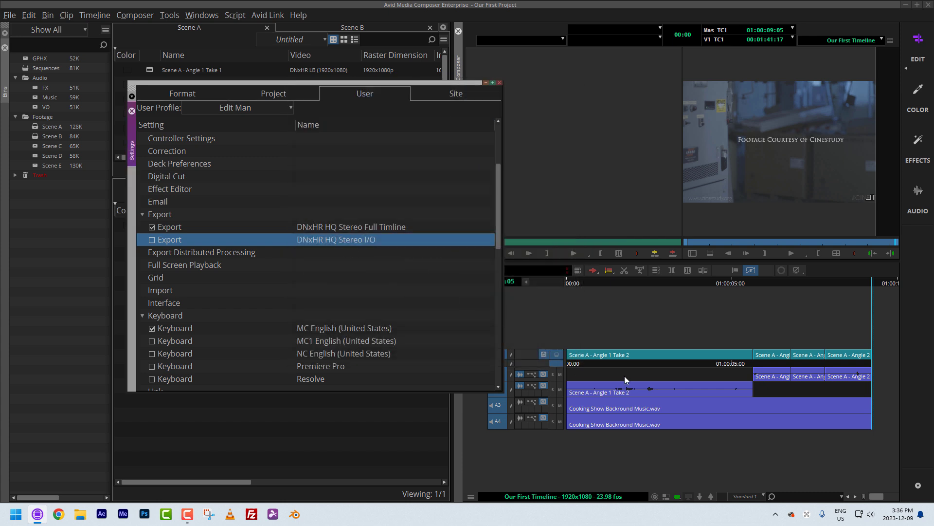
- Mark an in-to-out range within the first clip ending at 01:00:04:07, and deselect audio tracks A3 and A4
{"action": "key", "text": "i"}
{"action": "left_click", "coordinate": [709, 381]}
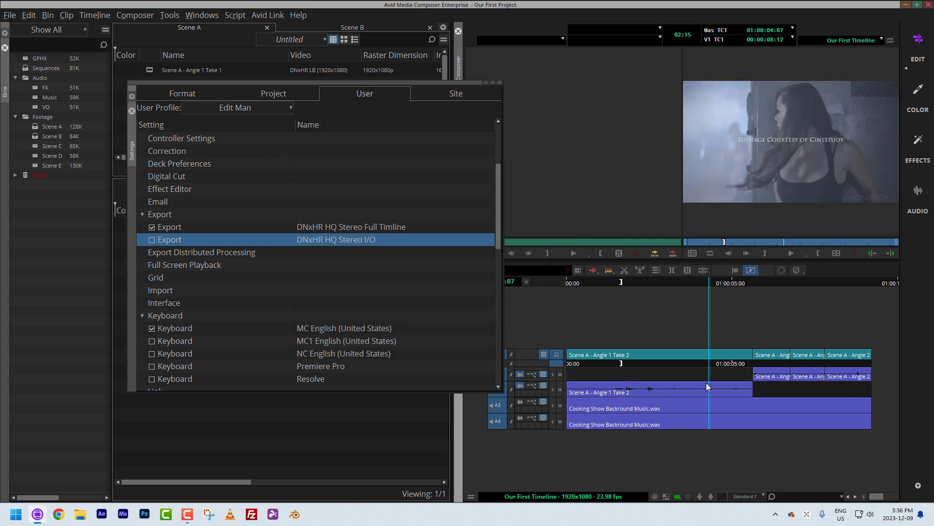
{"action": "key", "text": "o"}
{"action": "left_click", "coordinate": [502, 406]}
{"action": "left_click", "coordinate": [498, 422]}
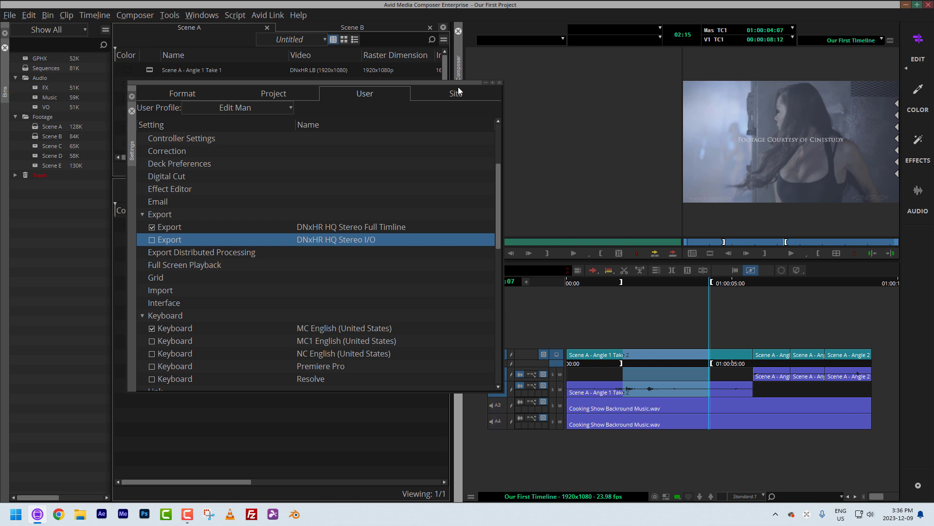
{"action": "left_click_drag", "start_coordinate": [455, 82], "coordinate": [387, 80]}
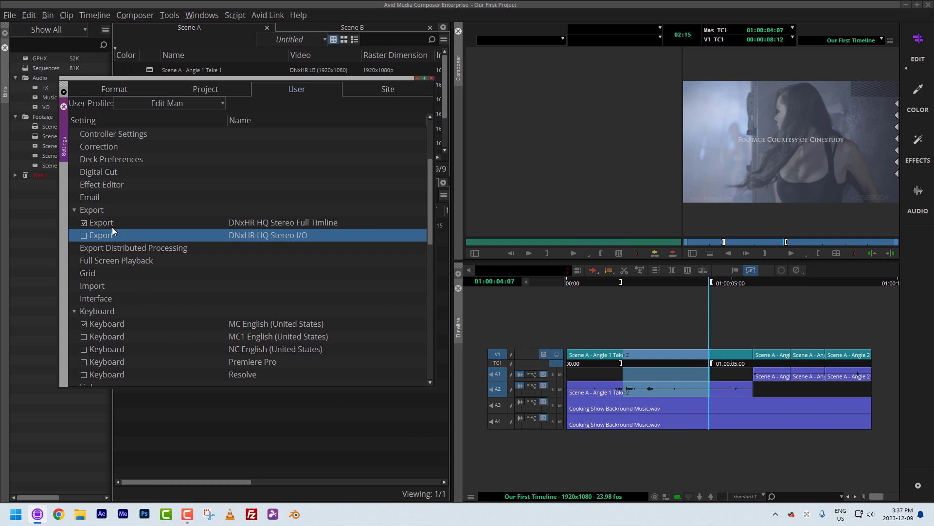
- Duplicate the DNxHR HQ Stereo I/O export setting and name the copy "H264 MP4"
{"action": "right_click", "coordinate": [145, 238]}
{"action": "left_click", "coordinate": [162, 274]}
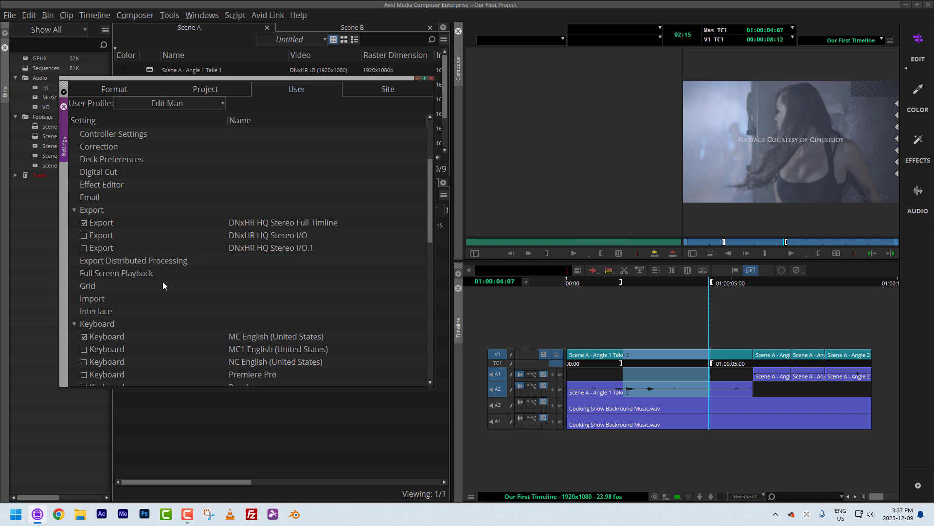
{"action": "left_click", "coordinate": [255, 247]}
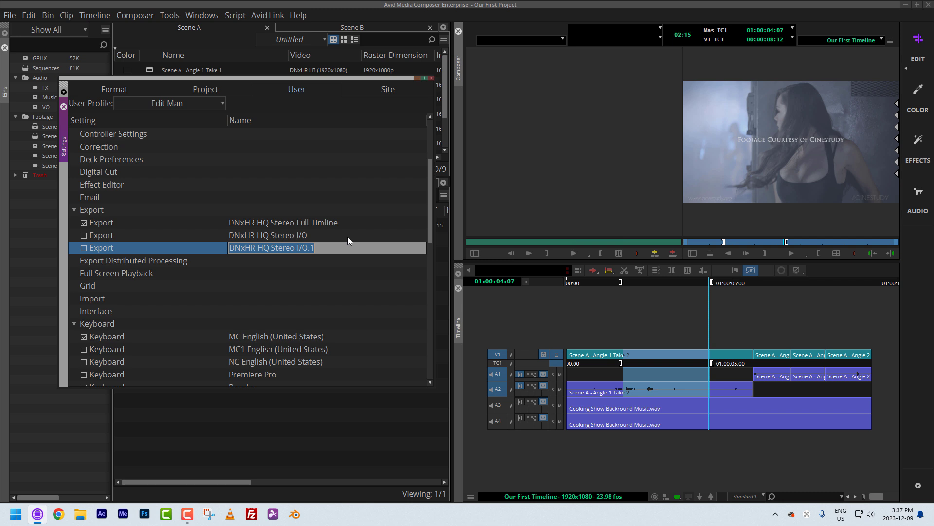
{"action": "type", "text": "H24"}
{"action": "key", "text": "BackSpace"}
{"action": "type", "text": "64 MP4"}
{"action": "key", "text": "Return"}
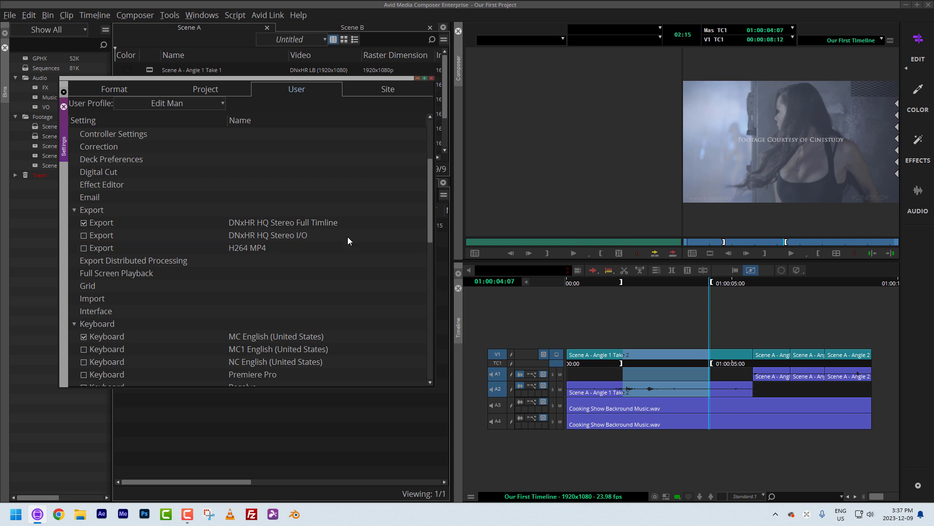
- Check the H264 MP4 setting's options without changing them, and rename the setting to "H264 MP4 Full Timeline"
{"action": "double_click", "coordinate": [121, 246]}
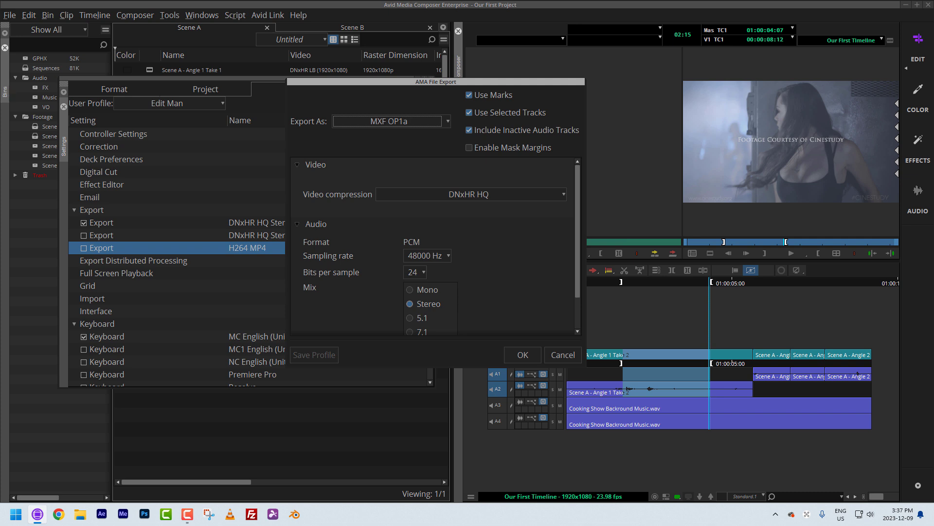
{"action": "left_click", "coordinate": [558, 355]}
{"action": "left_click", "coordinate": [302, 247]}
{"action": "left_click", "coordinate": [286, 249]}
{"action": "type", "text": "Full Timeline"}
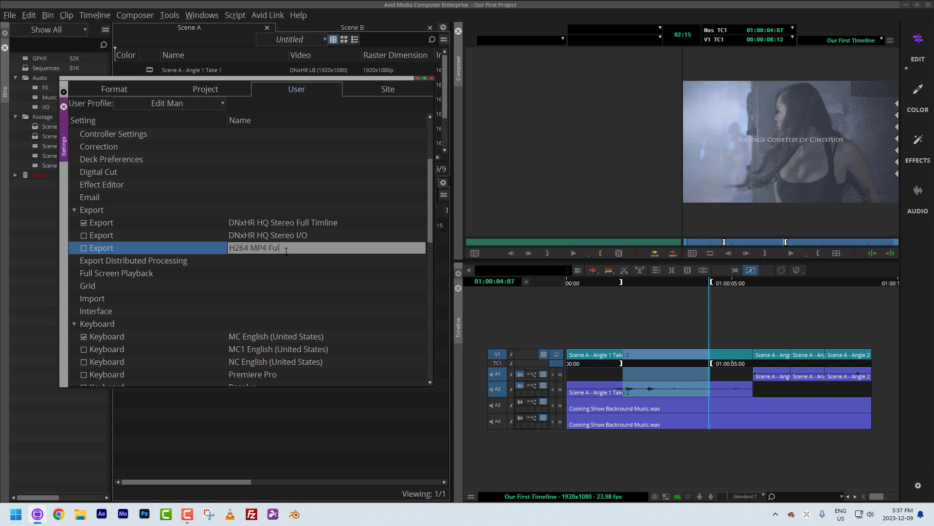
{"action": "key", "text": "Return"}
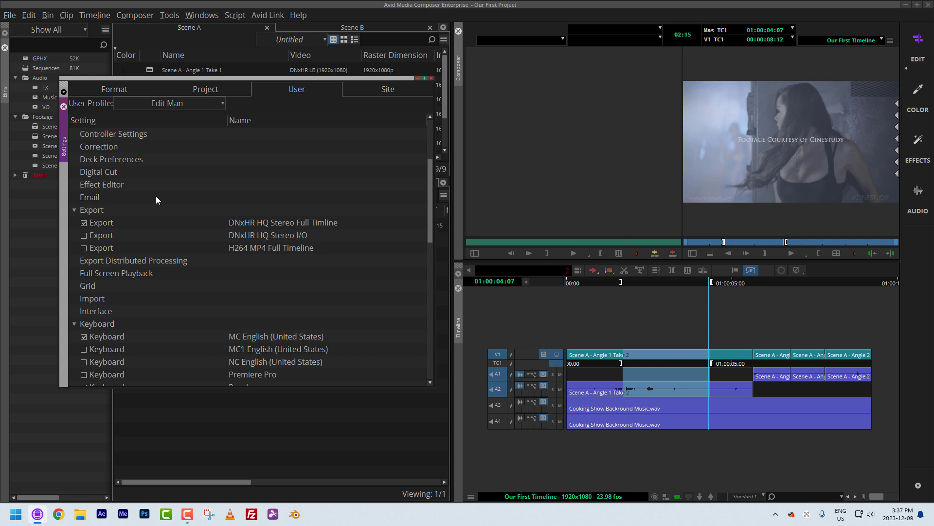
- In the H264 MP4 Full Timeline setting, turn off Use Marks and Use Selected Tracks, choose MP4 as the export format, and enlarge the options dialog
{"action": "double_click", "coordinate": [140, 249]}
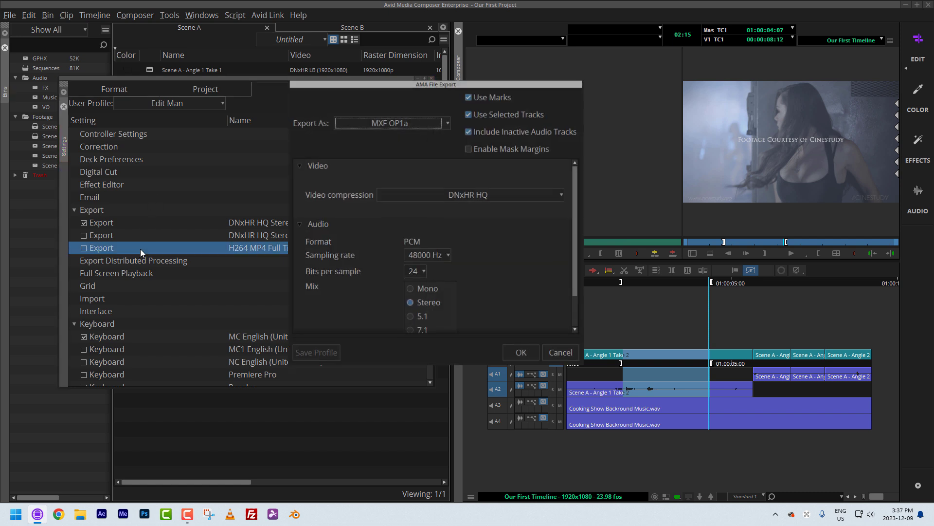
{"action": "left_click", "coordinate": [486, 95]}
{"action": "left_click", "coordinate": [486, 111]}
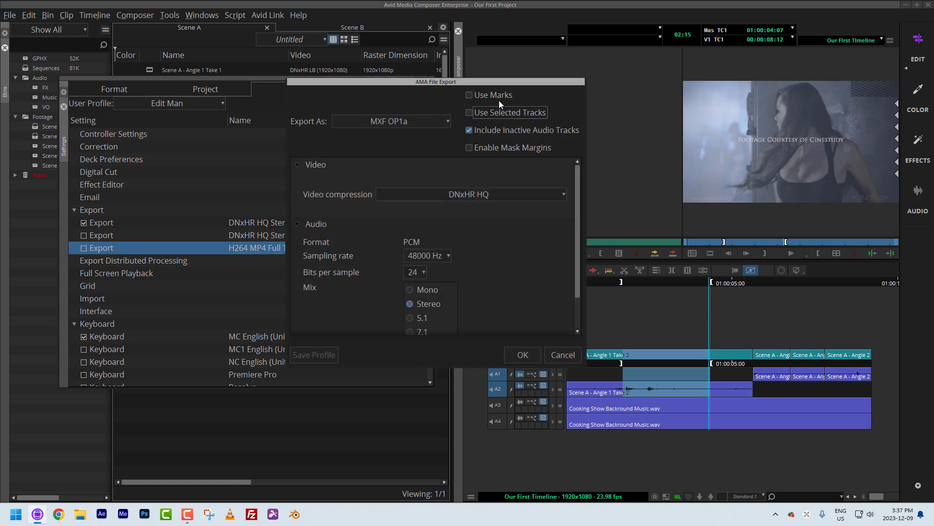
{"action": "left_click", "coordinate": [367, 121]}
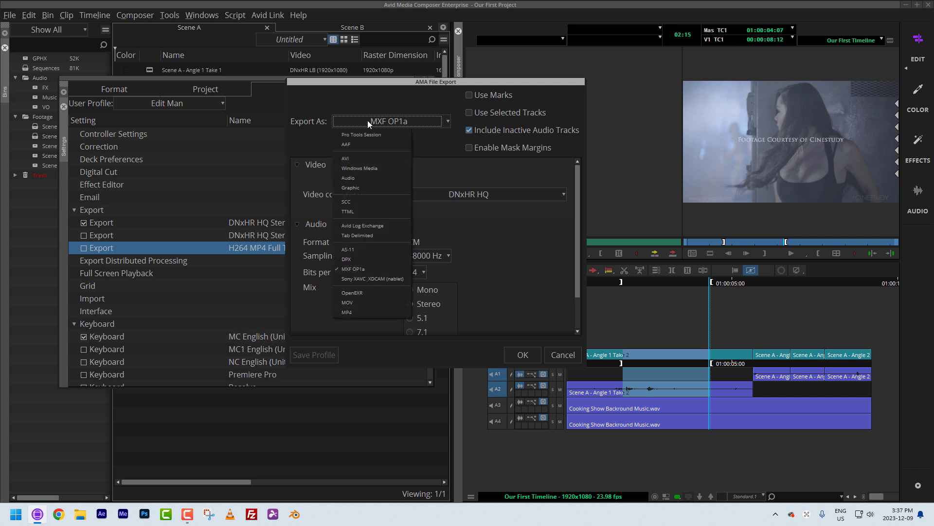
{"action": "left_click", "coordinate": [367, 313]}
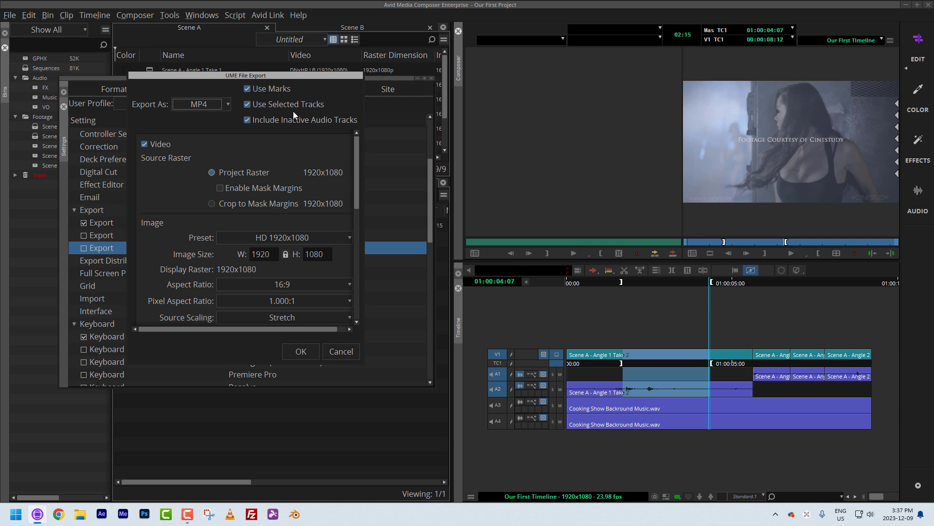
{"action": "left_click_drag", "start_coordinate": [279, 78], "coordinate": [396, 42]}
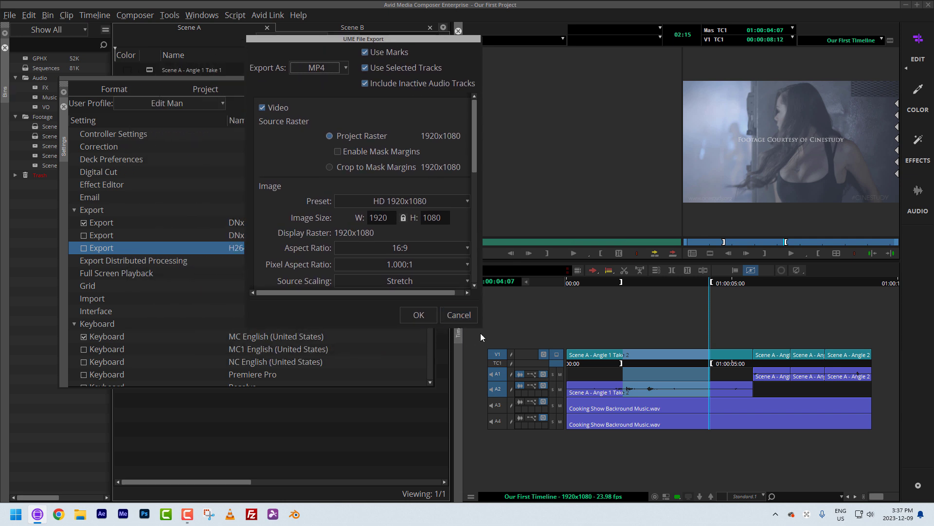
{"action": "left_click_drag", "start_coordinate": [482, 327], "coordinate": [599, 498]}
{"action": "mouse_move", "coordinate": [594, 346]}
{"action": "left_mouse_down"}
{"action": "mouse_move", "coordinate": [611, 452]}
{"action": "mouse_move", "coordinate": [608, 343]}
{"action": "left_mouse_up"}
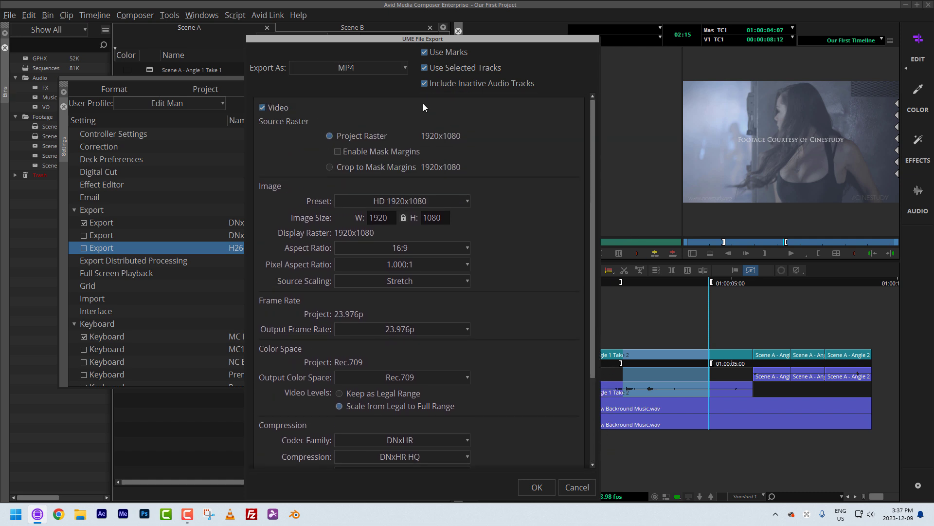
- Switch the export format to MOV, review its compression and audio options, and return the format to MP4
{"action": "left_click", "coordinate": [370, 67]}
{"action": "left_click", "coordinate": [329, 249]}
{"action": "left_click_drag", "start_coordinate": [592, 139], "coordinate": [592, 222]}
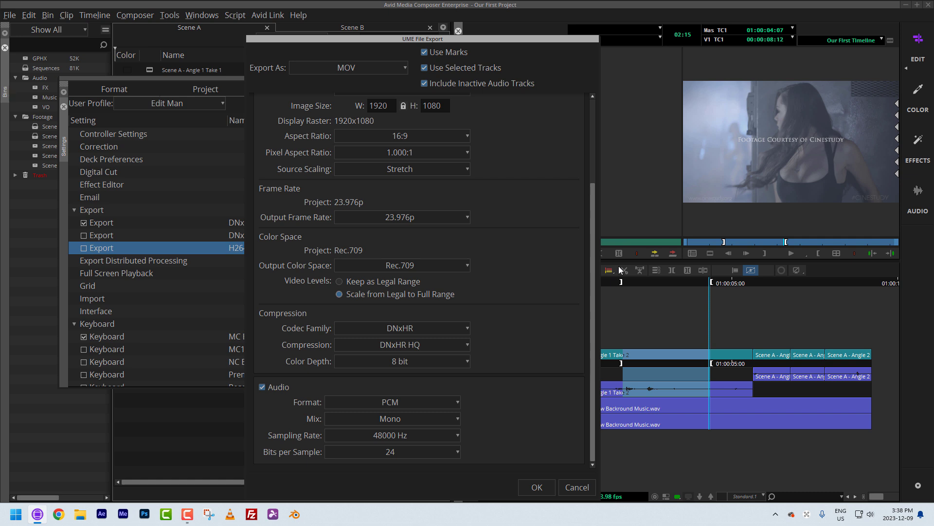
{"action": "left_click", "coordinate": [352, 66]}
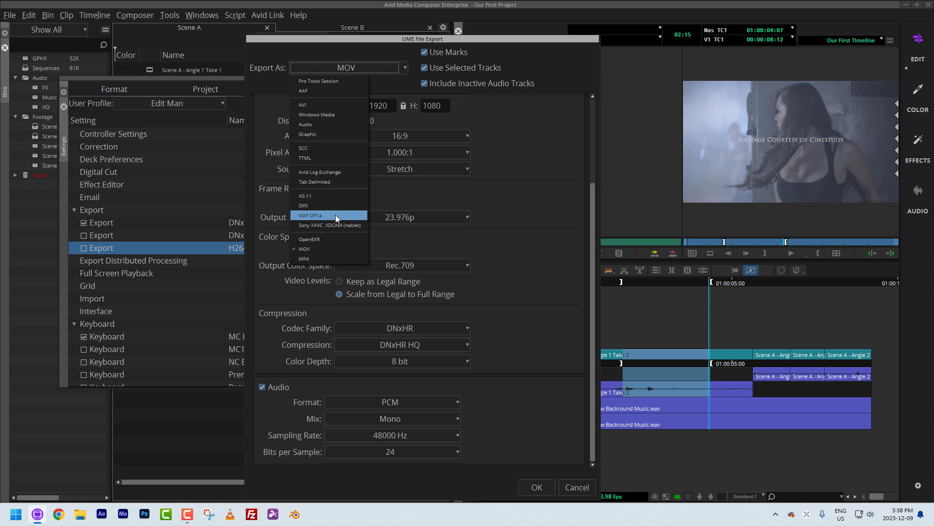
{"action": "left_click", "coordinate": [329, 259]}
- Turn off Use Marks and Use Selected Tracks in the MP4 export options and set the codec family to H.264
{"action": "left_click_drag", "start_coordinate": [325, 43], "coordinate": [293, 44]}
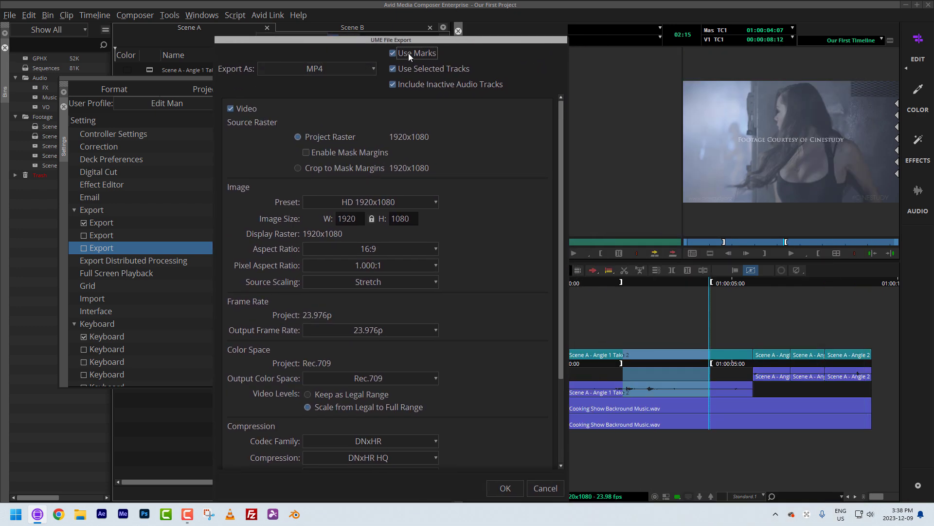
{"action": "left_click", "coordinate": [414, 68]}
{"action": "left_click_drag", "start_coordinate": [562, 291], "coordinate": [567, 379]}
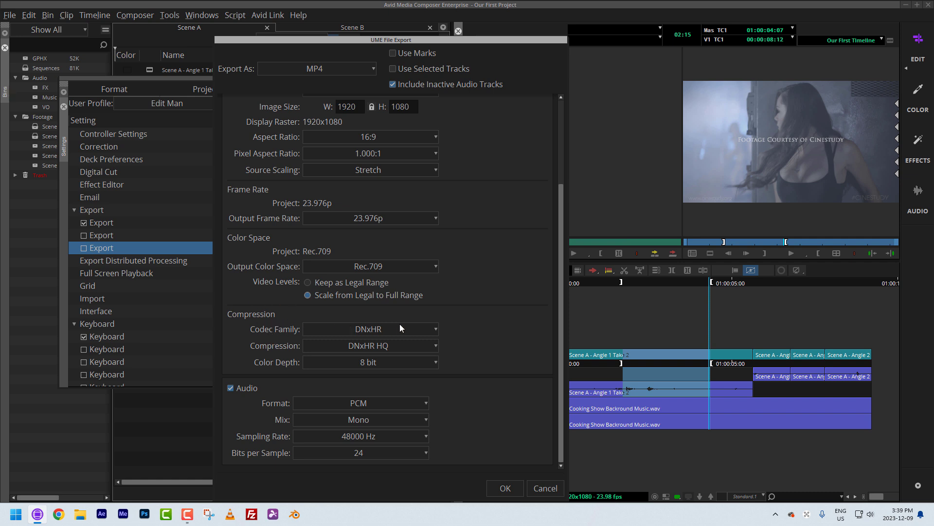
{"action": "left_click", "coordinate": [414, 330]}
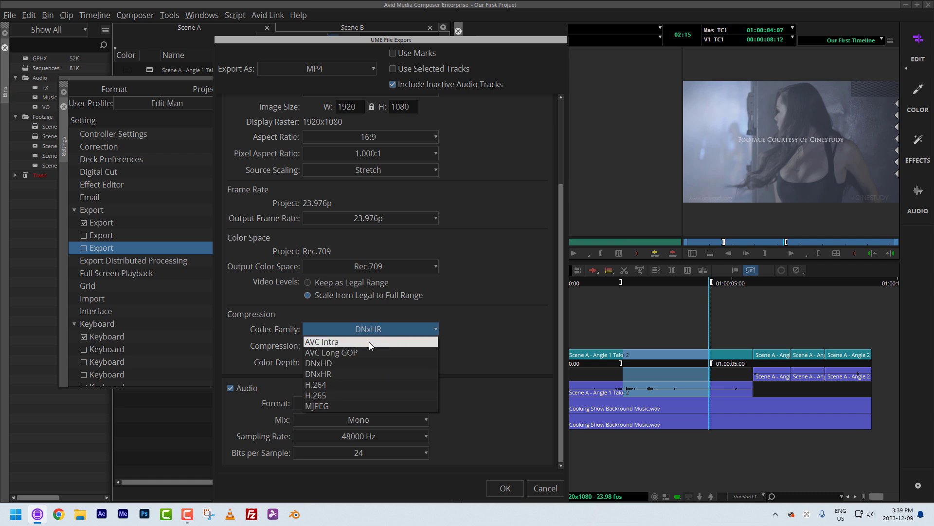
{"action": "left_click", "coordinate": [371, 383]}
{"action": "left_click_drag", "start_coordinate": [558, 284], "coordinate": [560, 307]}
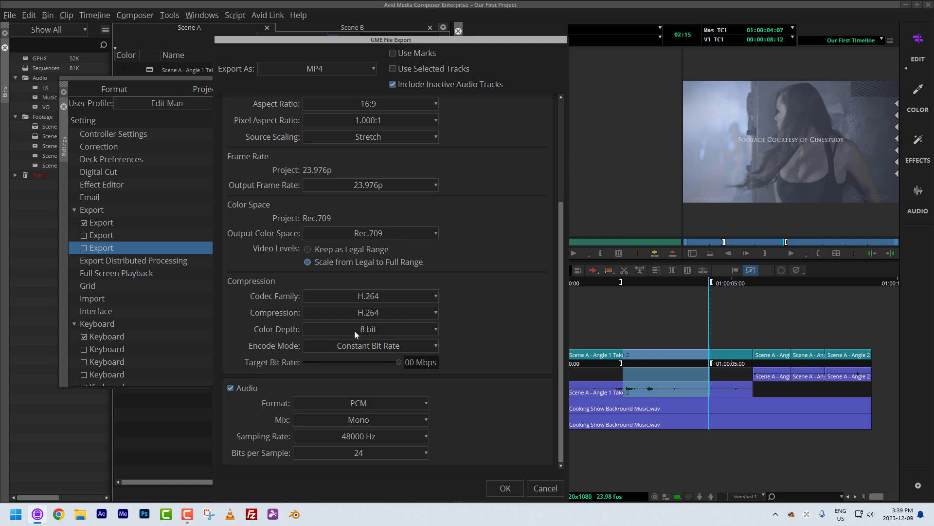
- Set the encode mode to Variable Bit Rate Single Pass with a 12 Mbps target and an 18 Mbps maximum bit rate
{"action": "left_click", "coordinate": [383, 344]}
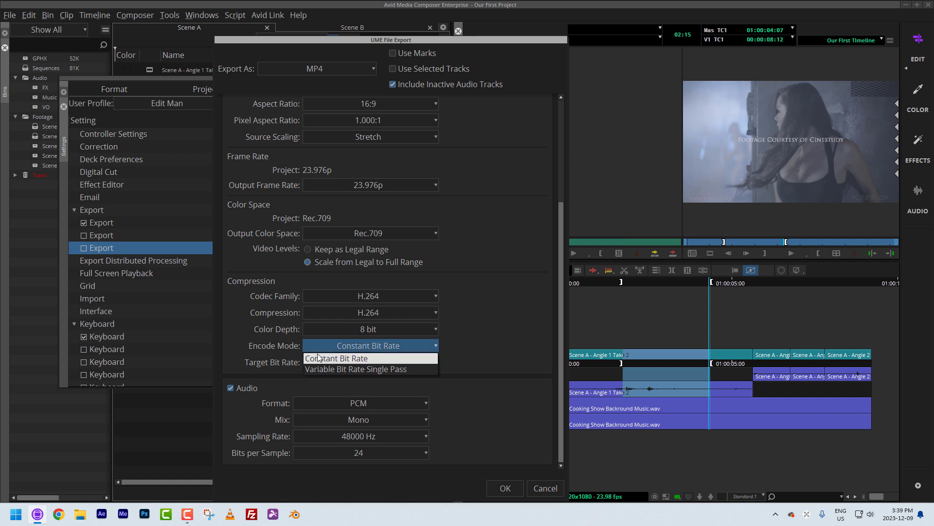
{"action": "left_click", "coordinate": [353, 370]}
{"action": "left_click", "coordinate": [418, 362]}
{"action": "left_click_drag", "start_coordinate": [431, 362], "coordinate": [367, 364]}
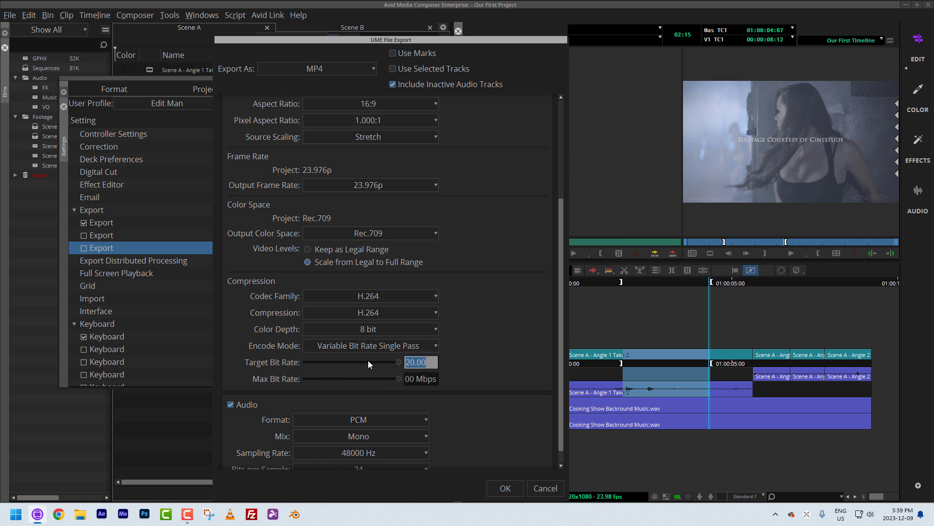
{"action": "type", "text": "12"}
{"action": "key", "text": "Return"}
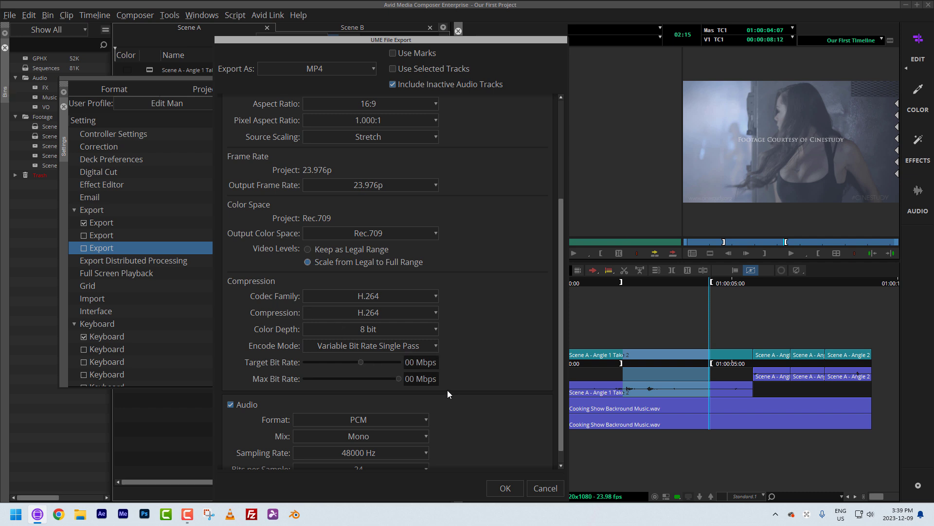
{"action": "left_click", "coordinate": [425, 363]}
{"action": "double_click", "coordinate": [418, 378]}
{"action": "type", "text": "15"}
{"action": "key", "text": "Return"}
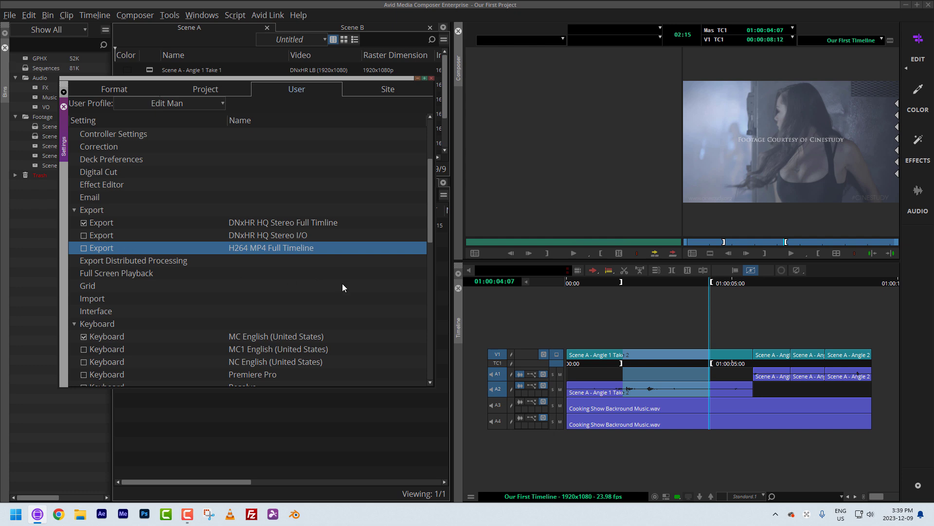
- Reopen the H264 MP4 Full Timeline setting, enlarge the dialog, and check the target and maximum bit rates
{"action": "left_click_drag", "start_coordinate": [364, 364], "coordinate": [649, 503]}
{"action": "scroll", "coordinate": [600, 379], "scroll_direction": "down", "scroll_amount": 4}
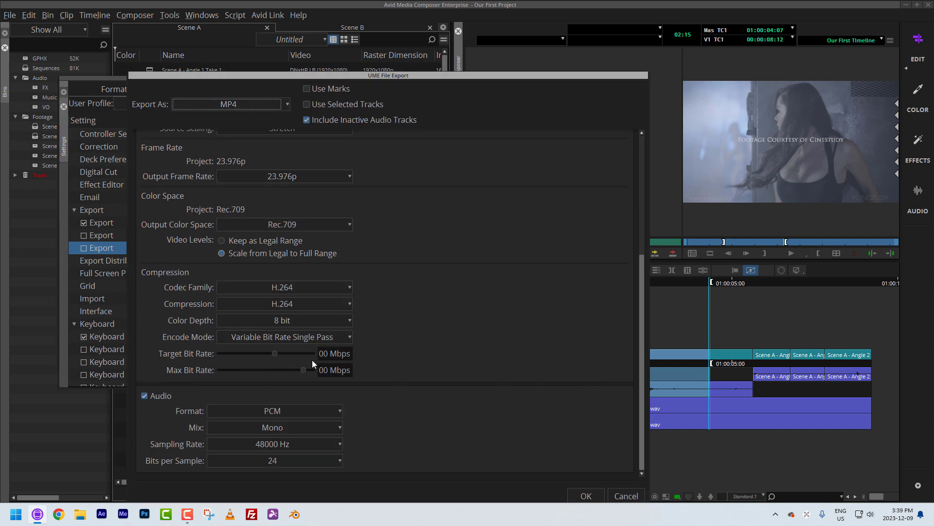
{"action": "left_click", "coordinate": [335, 354]}
{"action": "left_click", "coordinate": [337, 372]}
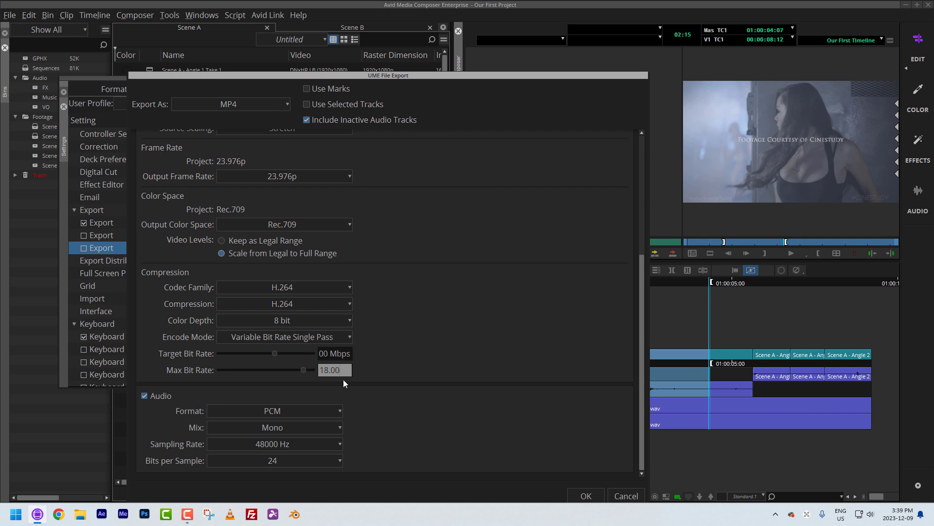
{"action": "left_click", "coordinate": [504, 360]}
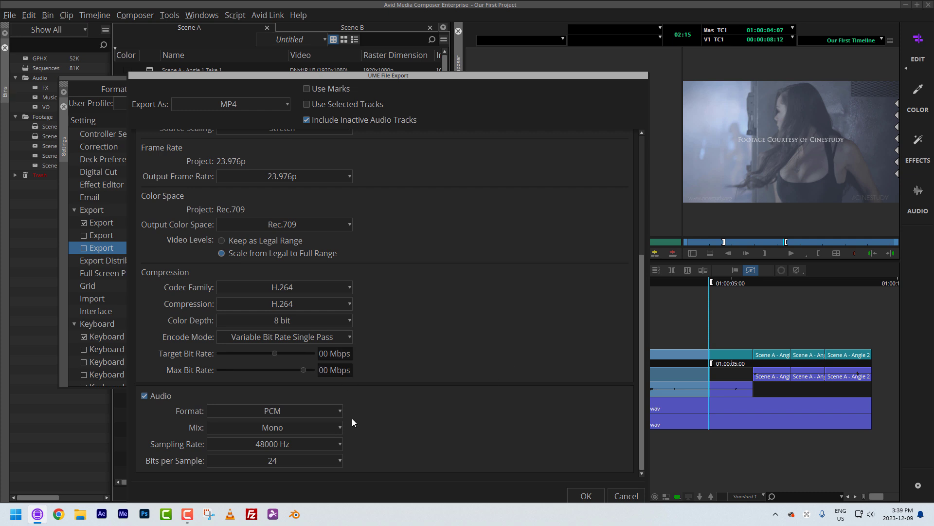
- Set the audio mix to Stereo in the H264 MP4 Full Timeline setting and save it
{"action": "left_click", "coordinate": [310, 426]}
{"action": "left_click", "coordinate": [278, 445]}
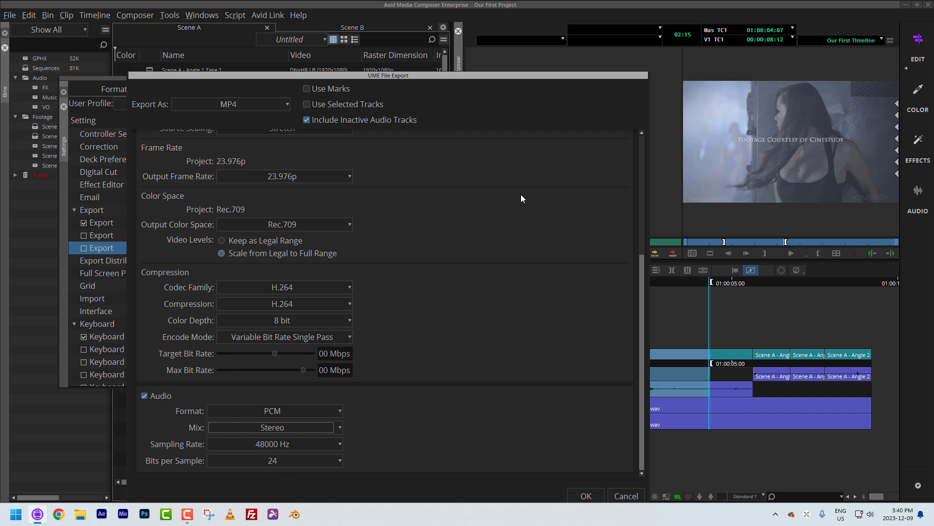
{"action": "scroll", "coordinate": [641, 268], "scroll_direction": "up", "scroll_amount": 3}
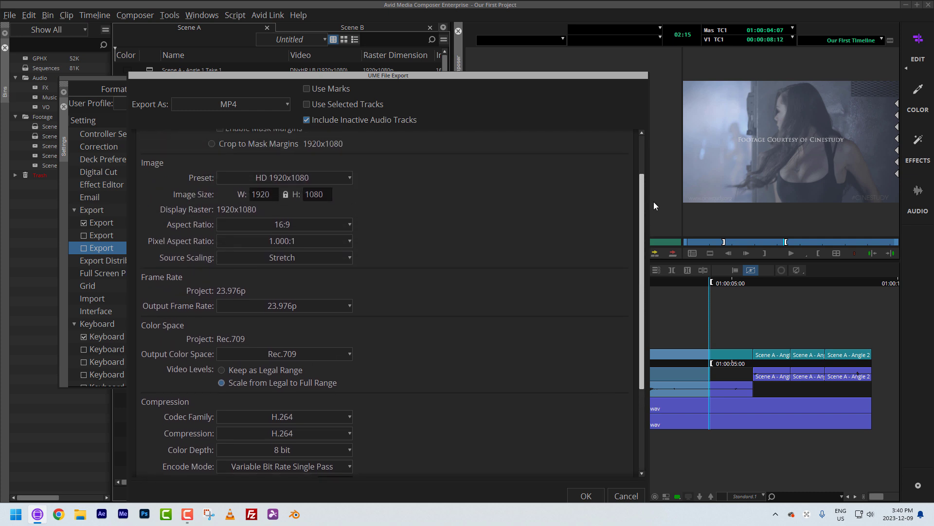
{"action": "left_click_drag", "start_coordinate": [331, 75], "coordinate": [337, 23]}
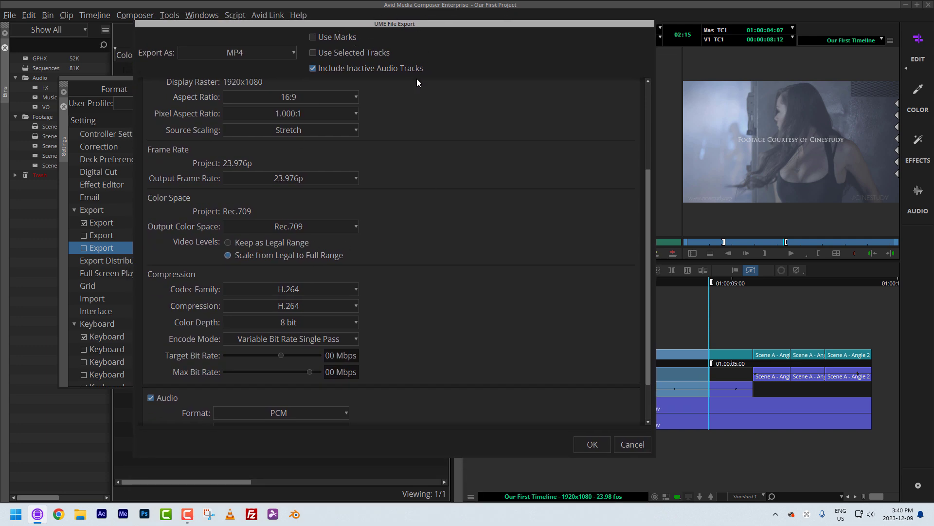
{"action": "left_click", "coordinate": [591, 445]}
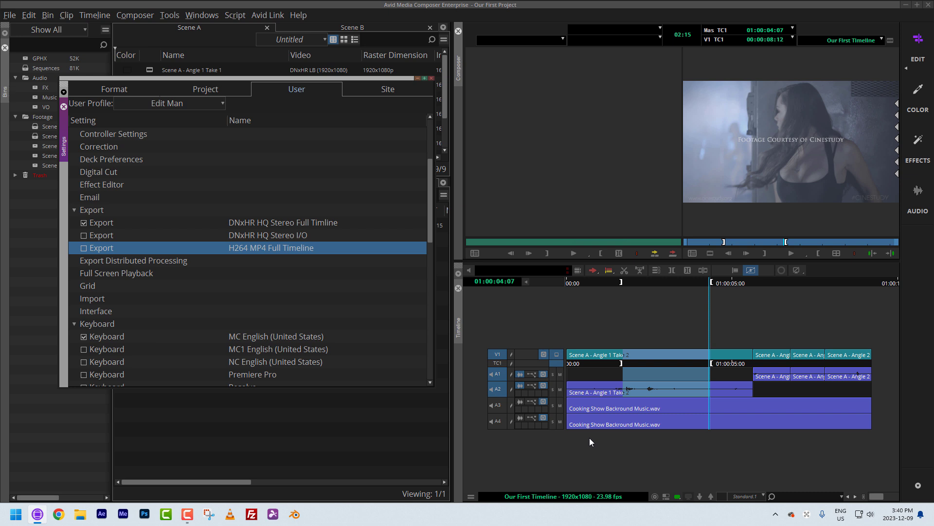
- Reopen the H264 MP4 Full Timeline setting, widen the dialog to review its options, and close it
{"action": "double_click", "coordinate": [120, 248]}
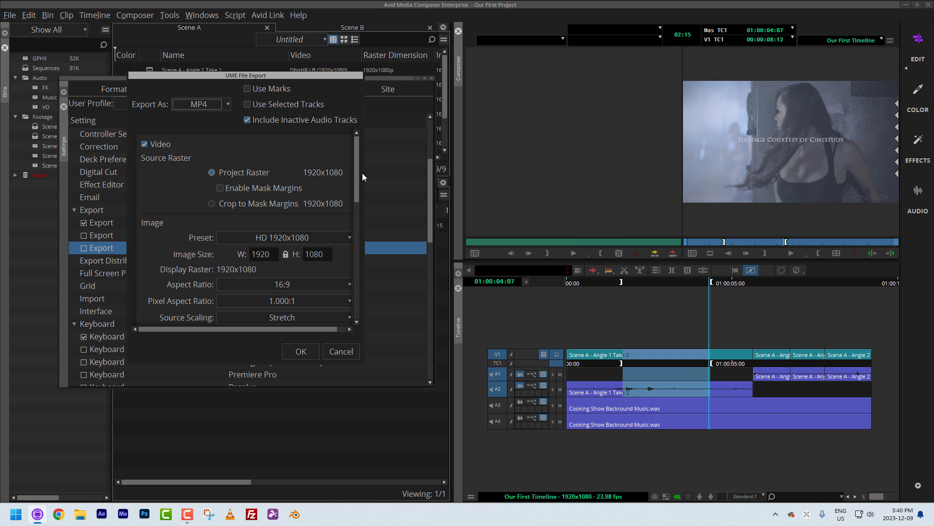
{"action": "left_click_drag", "start_coordinate": [365, 172], "coordinate": [606, 154]}
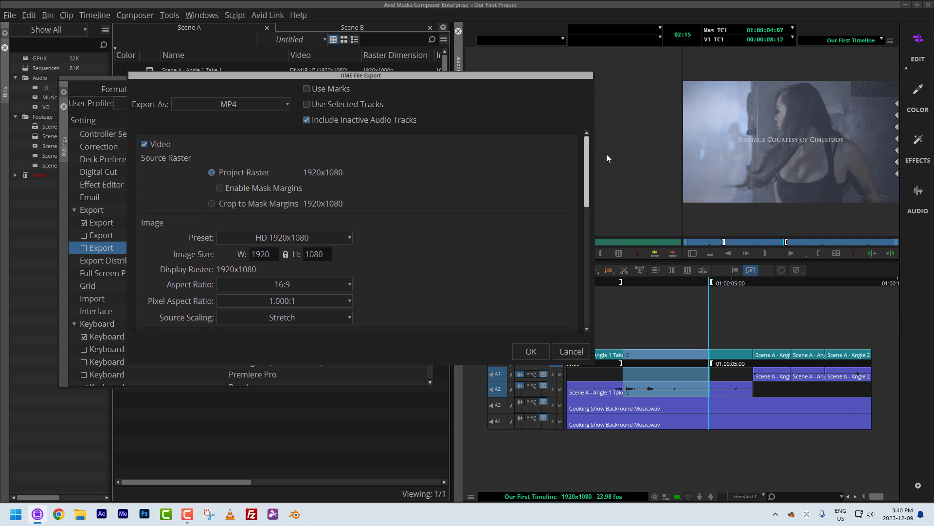
{"action": "left_click", "coordinate": [533, 353]}
- Duplicate the H264 MP4 Full Timeline export setting and name the copy "H264 MP4 Full I/O"
{"action": "right_click", "coordinate": [119, 247]}
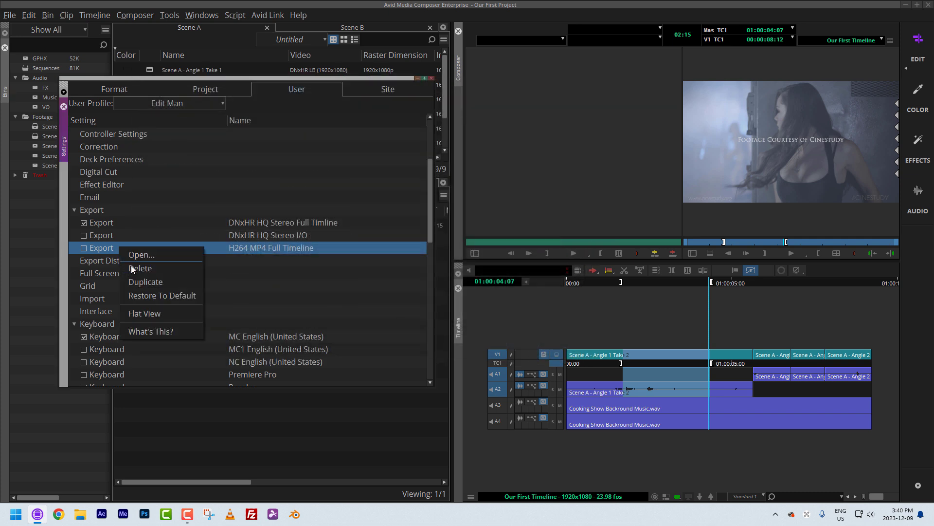
{"action": "left_click", "coordinate": [131, 280]}
{"action": "left_click", "coordinate": [301, 260]}
{"action": "left_click", "coordinate": [292, 261]}
{"action": "left_click_drag", "start_coordinate": [283, 261], "coordinate": [373, 260]}
{"action": "key", "text": "BackSpace"}
{"action": "type", "text": "I/O"}
{"action": "key", "text": "Return"}
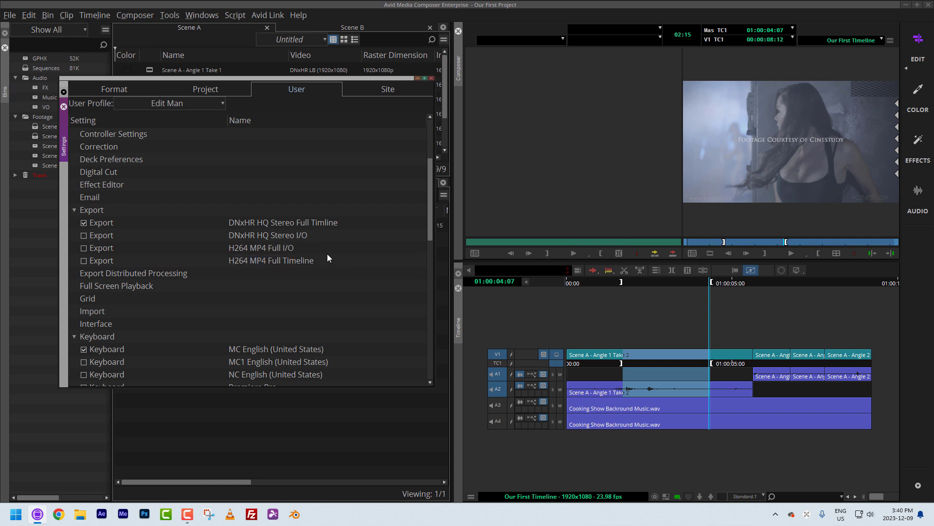
- Open the H264 MP4 Full I/O setting, turn on Use Selected Tracks, and save it
{"action": "left_click", "coordinate": [314, 247]}
{"action": "left_click", "coordinate": [314, 247]}
{"action": "left_click", "coordinate": [149, 248]}
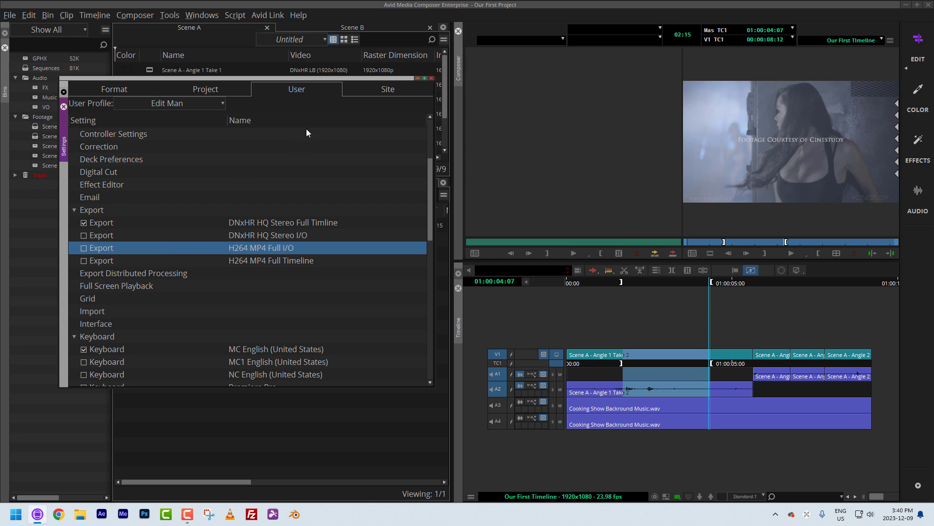
{"action": "left_click", "coordinate": [256, 104]}
{"action": "left_click", "coordinate": [300, 350]}
- Enable audio tracks A3 and A4 in the timeline and make H264 MP4 Full Timeline the active export setting
{"action": "left_click", "coordinate": [646, 390]}
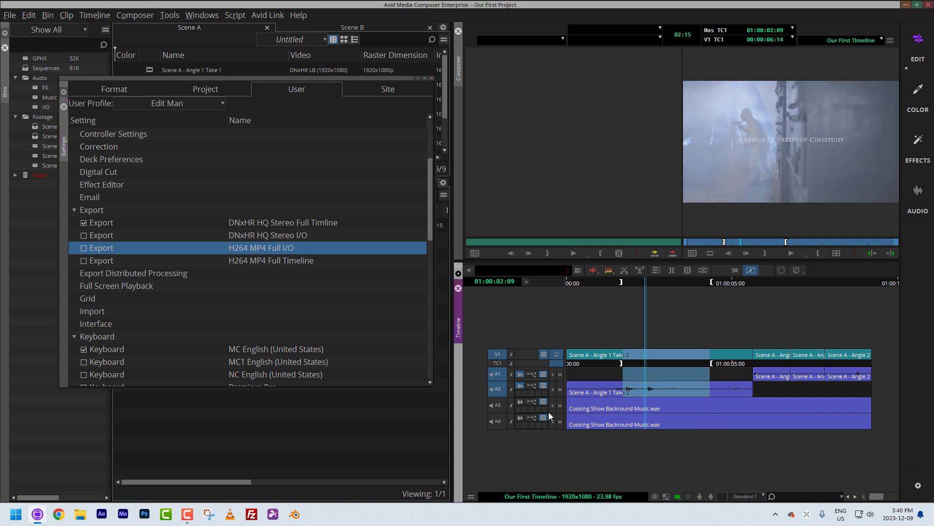
{"action": "left_click_drag", "start_coordinate": [497, 422], "coordinate": [498, 405]}
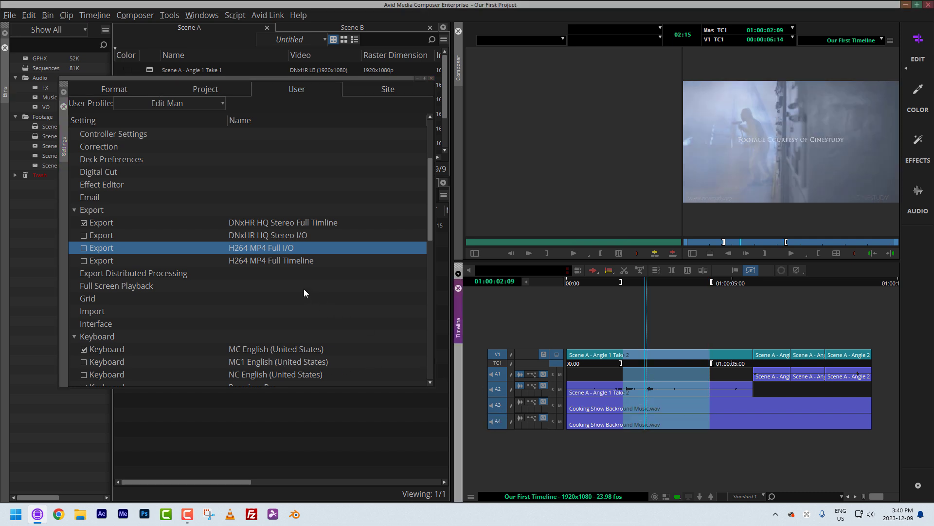
{"action": "left_click", "coordinate": [83, 260]}
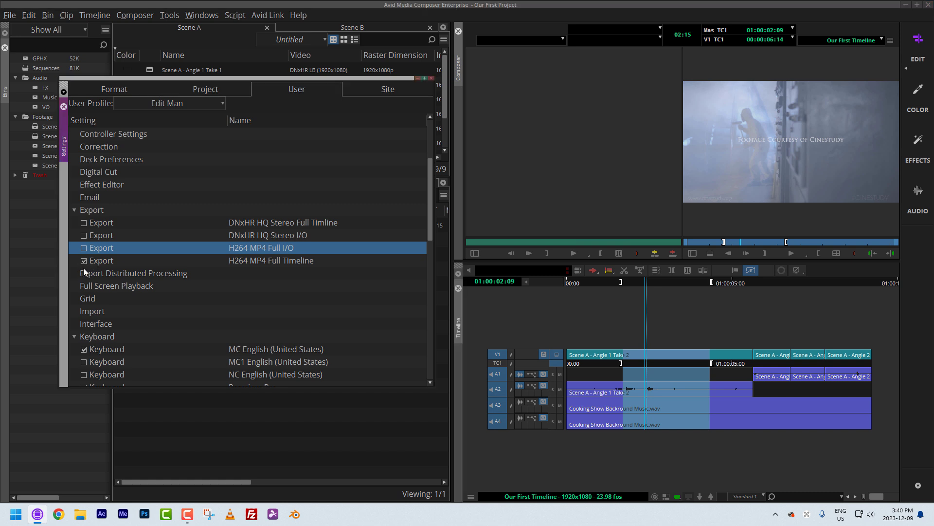
{"action": "left_click", "coordinate": [128, 261]}
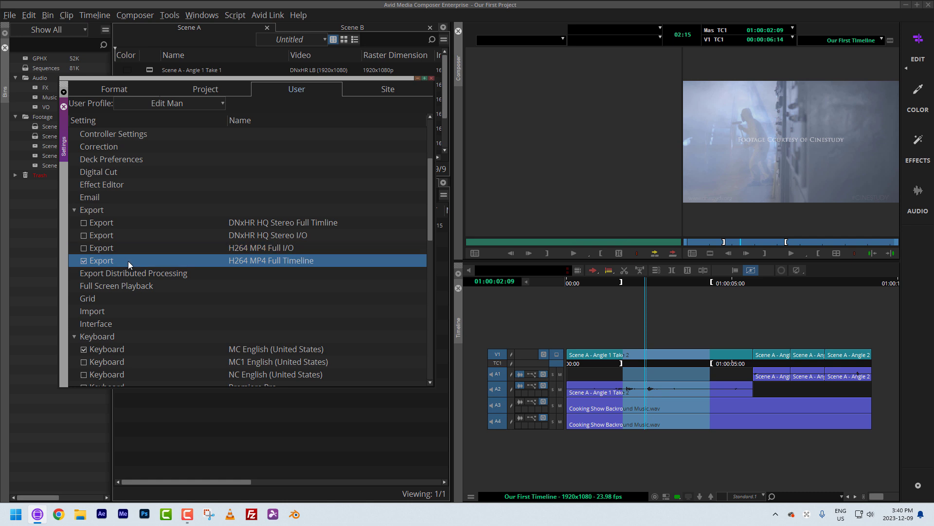
- Export the sequence to the Desktop as "Our First Timeline" using the H264 MP4 Full Timeline setting
{"action": "right_click", "coordinate": [751, 130]}
{"action": "left_click", "coordinate": [767, 313]}
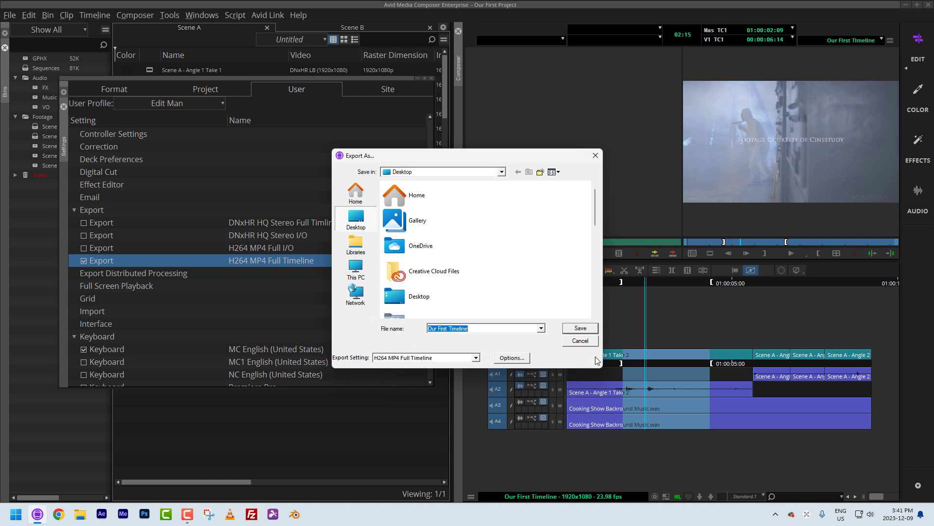
{"action": "left_click", "coordinate": [581, 329]}
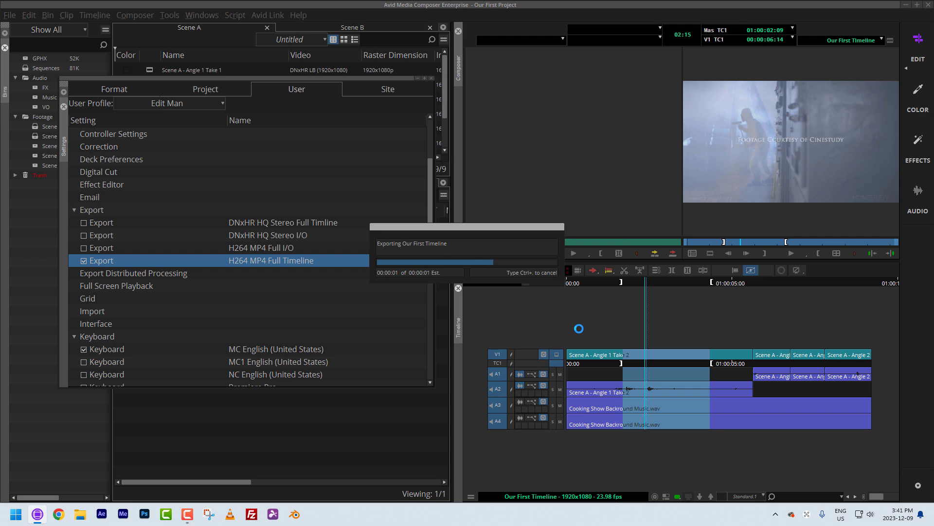
- Switch to the desktop, play the exported Our First Timeline MP4 in VLC to check it, and close the player
{"action": "left_click", "coordinate": [906, 5]}
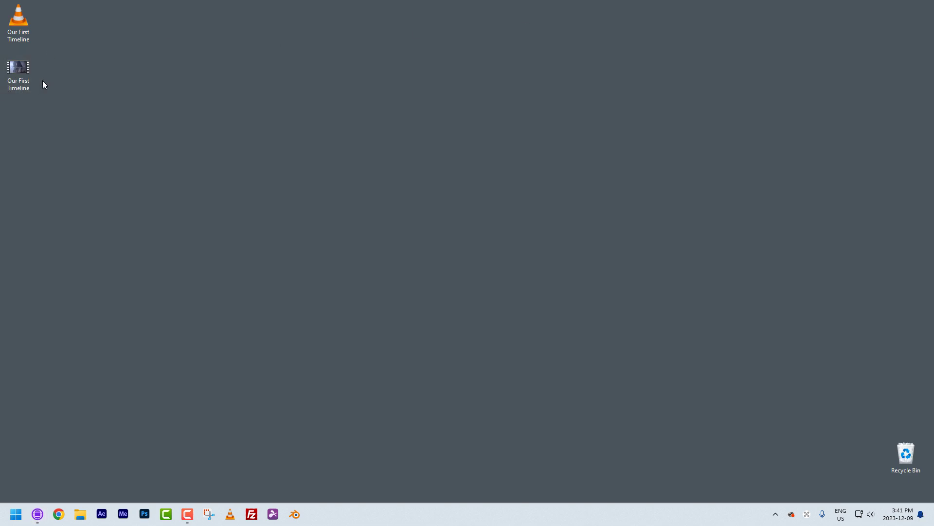
{"action": "double_click", "coordinate": [19, 76]}
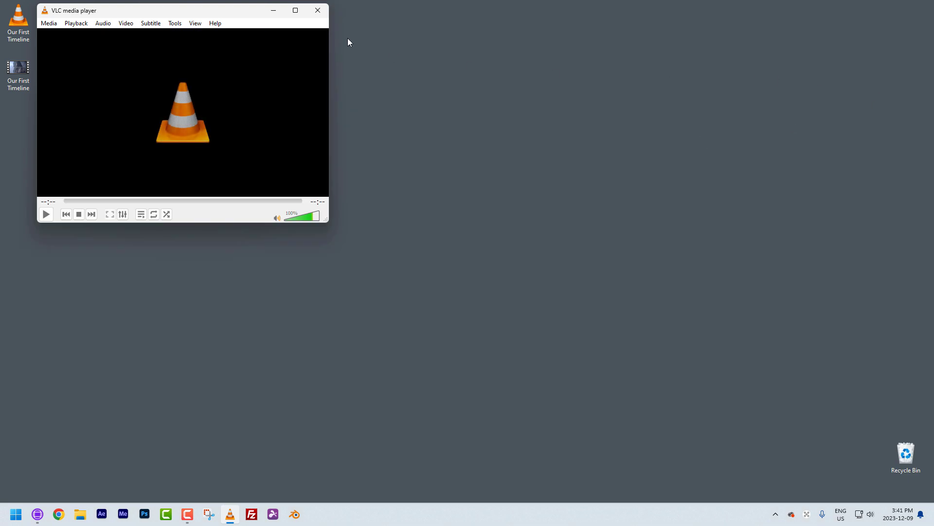
{"action": "left_click_drag", "start_coordinate": [123, 15], "coordinate": [517, 191]}
{"action": "left_click", "coordinate": [713, 187]}
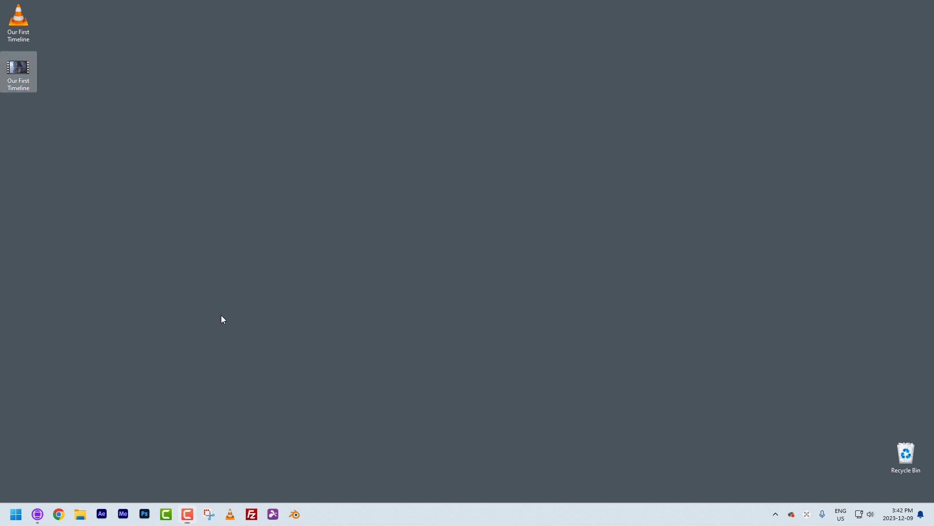
- Return to Media Composer, duplicate the H264 MP4 Full Timeline export setting, and name the copy "WAV Full Timeline"
{"action": "left_click", "coordinate": [38, 514]}
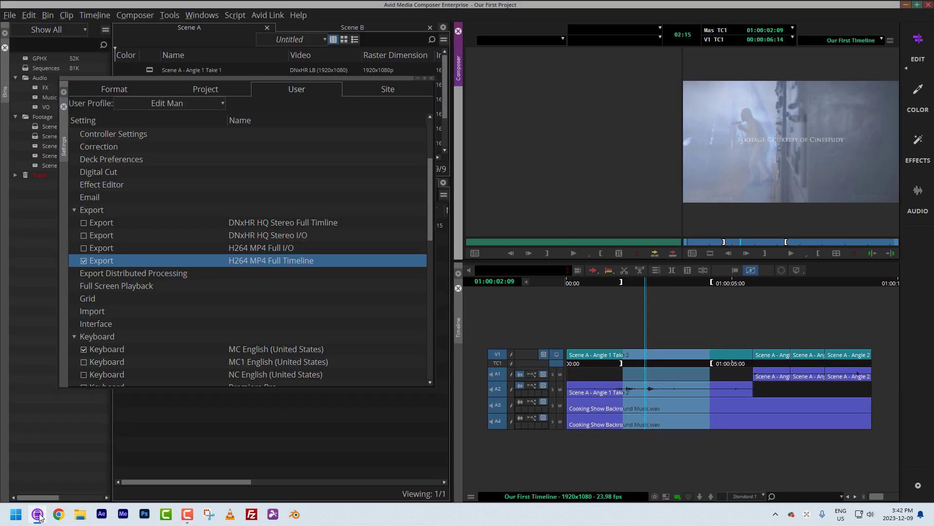
{"action": "right_click", "coordinate": [133, 256]}
{"action": "left_click", "coordinate": [159, 292]}
{"action": "left_click", "coordinate": [238, 274]}
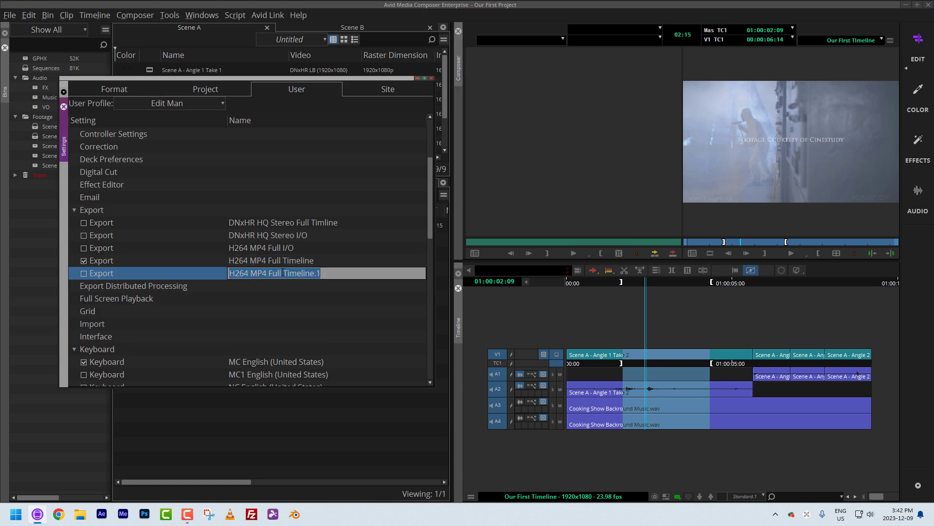
{"action": "type", "text": "WAV"}
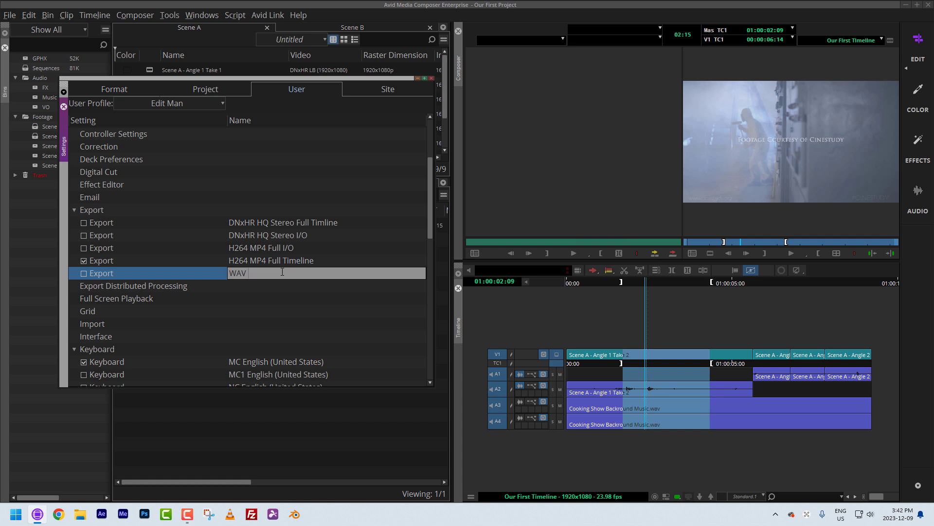
{"action": "type", "text": "ll"}
{"action": "type", "text": " Timl"}
{"action": "type", "text": "ine"}
{"action": "key", "text": "Return"}
- Rename the H264 MP4 Full I/O export setting to "H264 MP4 Stereo I/O"
{"action": "double_click", "coordinate": [285, 247]}
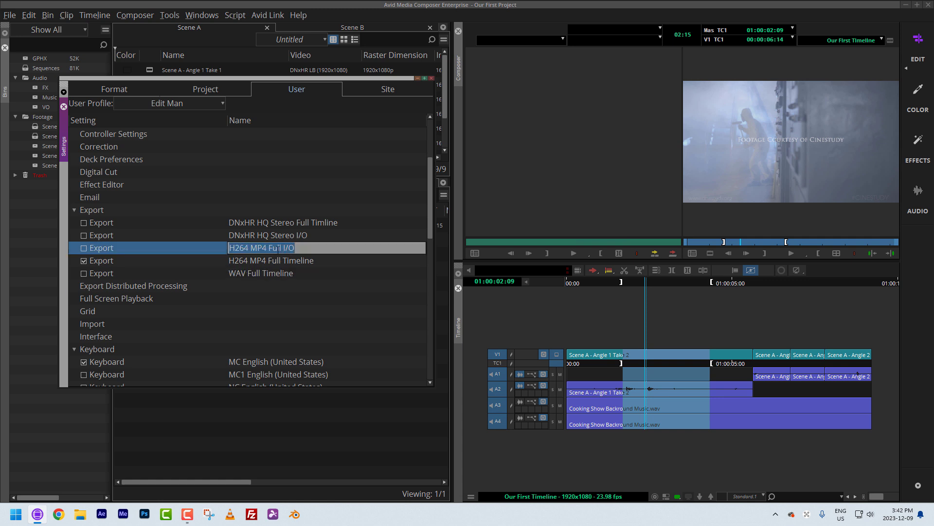
{"action": "left_click_drag", "start_coordinate": [283, 247], "coordinate": [270, 247]}
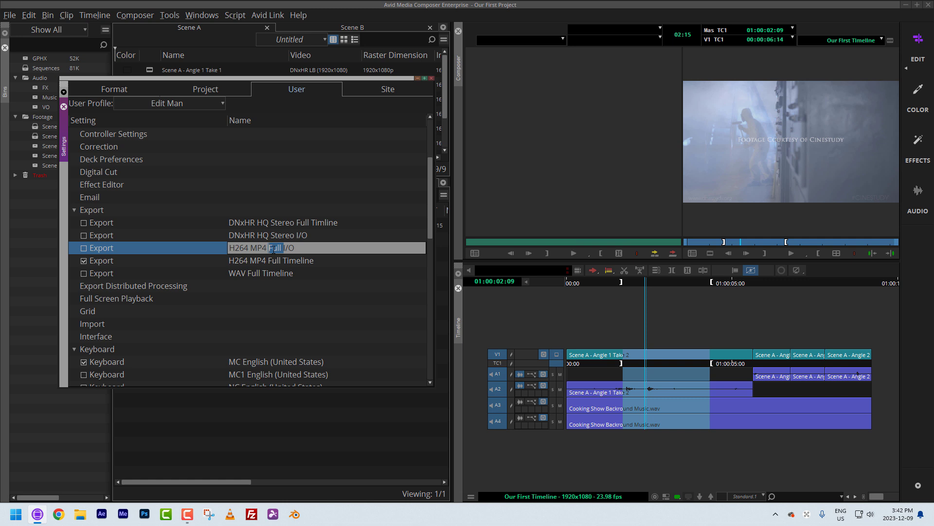
{"action": "type", "text": "Stereo"}
{"action": "key", "text": "Return"}
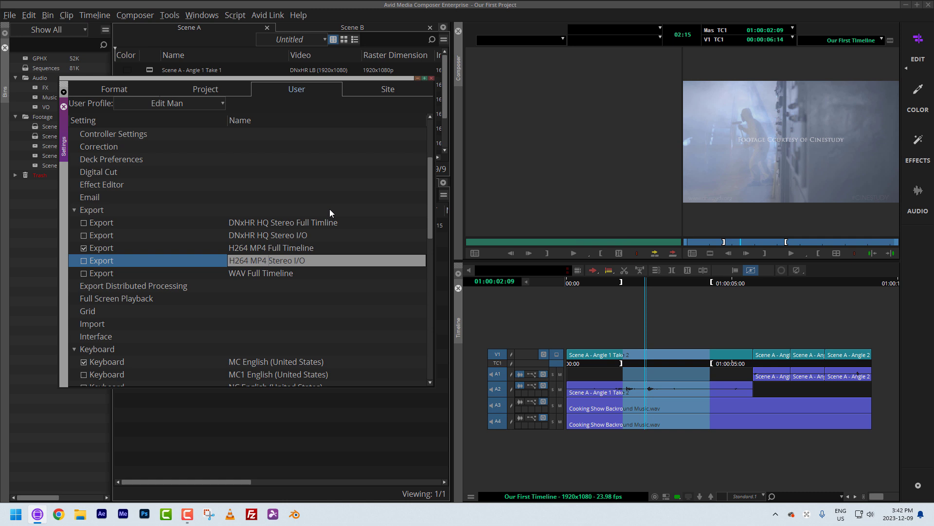
- Rename the H264 MP4 Full Timeline export setting to "H264 MP4 Stereo Full Timeline"
{"action": "left_click", "coordinate": [286, 243]}
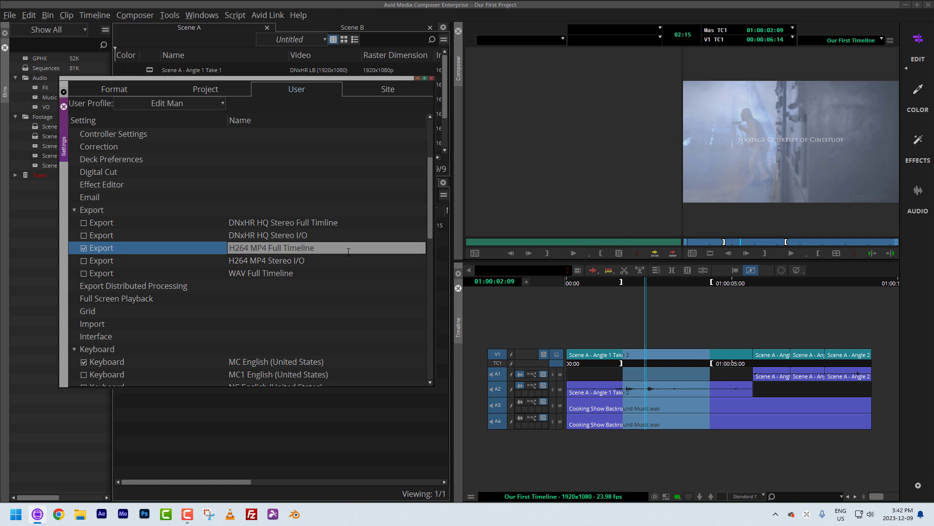
{"action": "type", "text": "Stereo"}
{"action": "key", "text": "Return"}
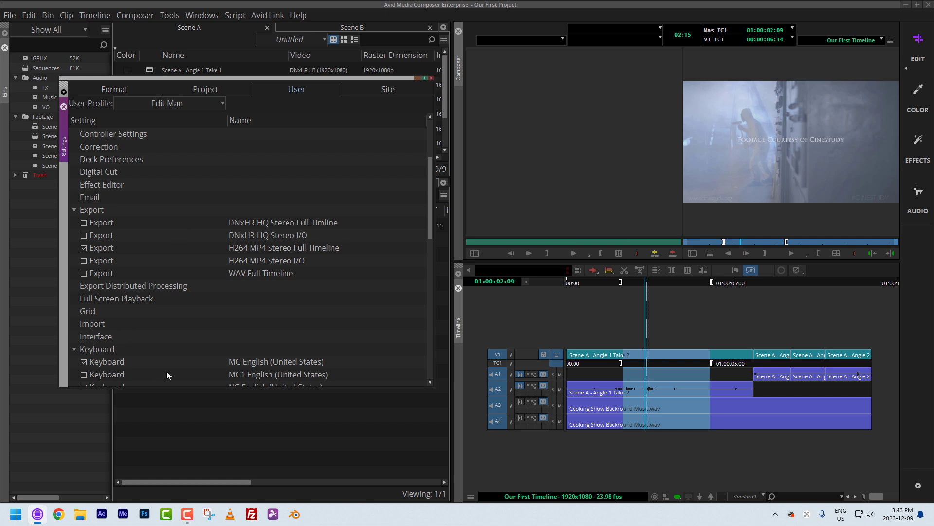
- Configure the WAV Full Timeline setting to export as Audio in stereo WAVE format and save it
{"action": "double_click", "coordinate": [320, 273]}
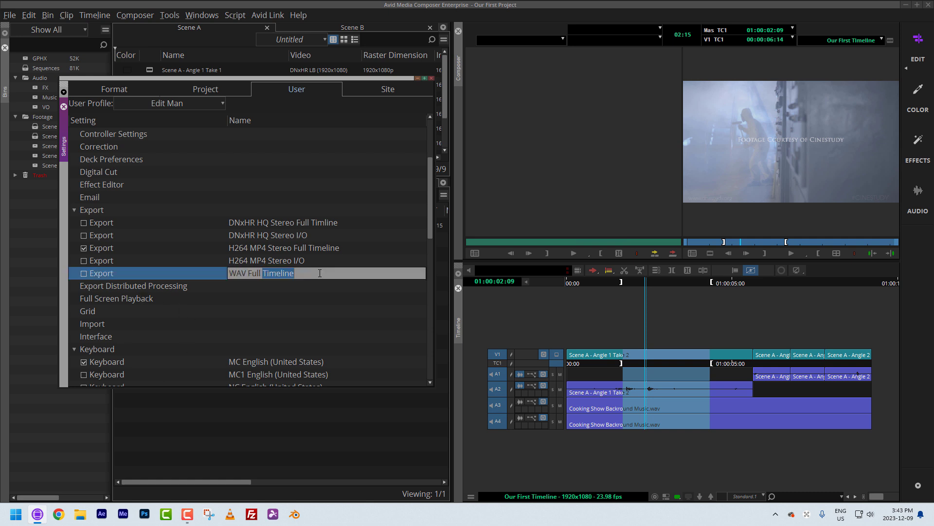
{"action": "left_click", "coordinate": [209, 277]}
{"action": "double_click", "coordinate": [209, 277]}
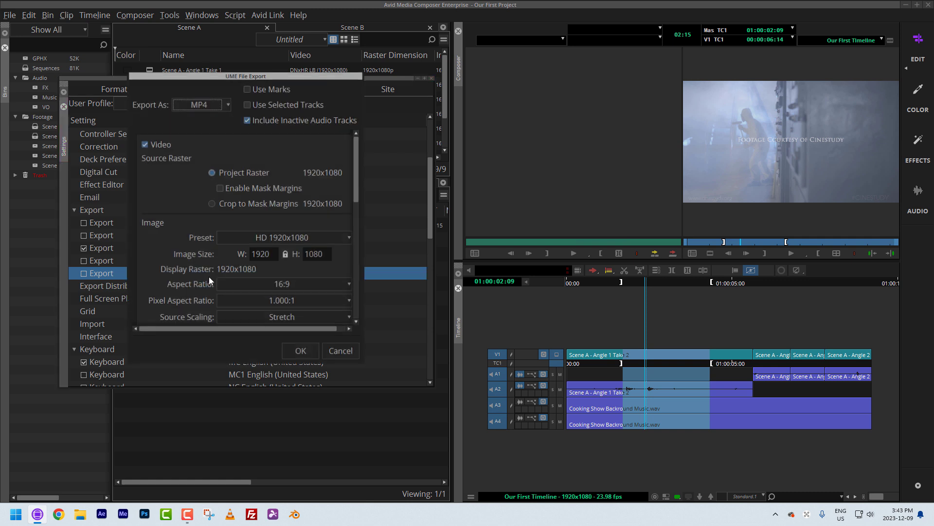
{"action": "left_click", "coordinate": [207, 102]}
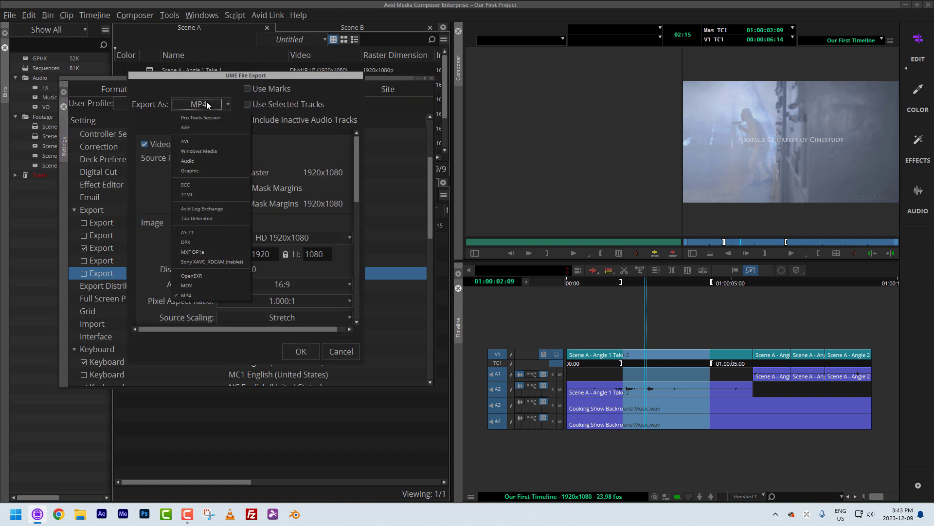
{"action": "left_click", "coordinate": [207, 159]}
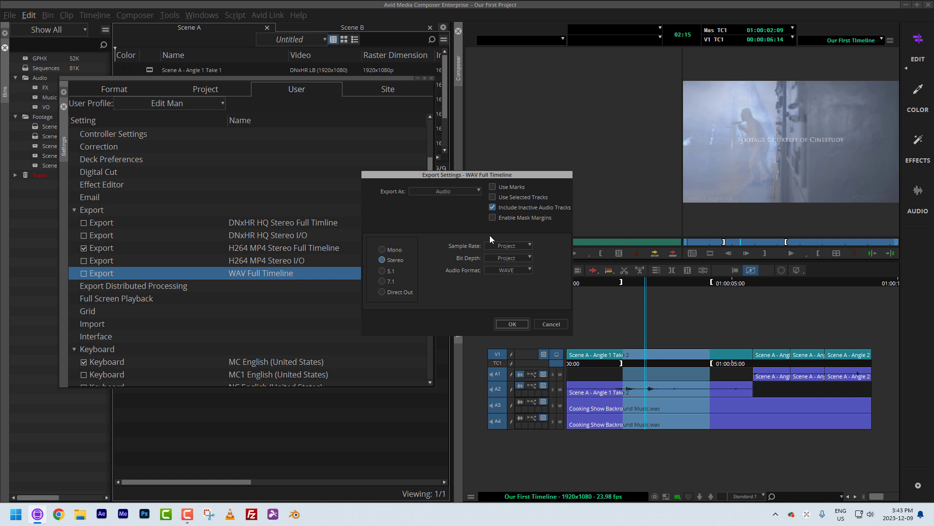
{"action": "left_click", "coordinate": [508, 270]}
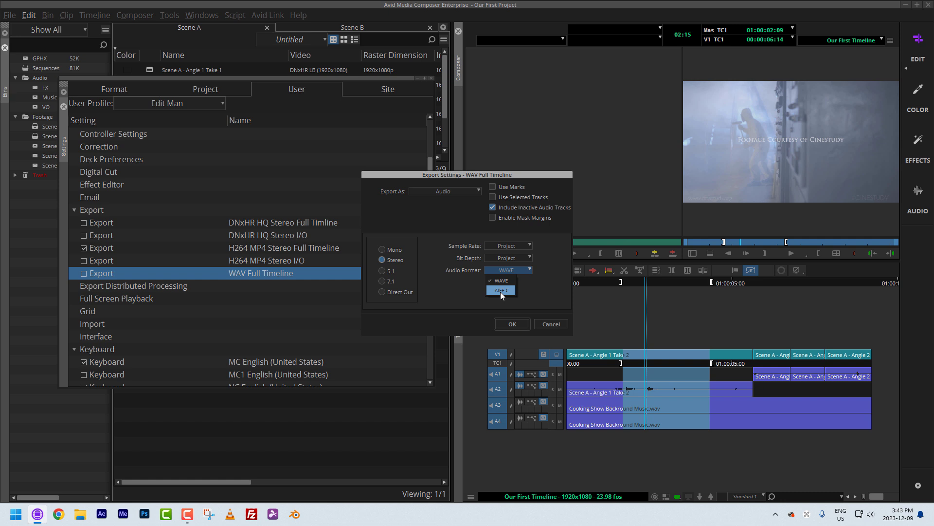
{"action": "left_click", "coordinate": [446, 292]}
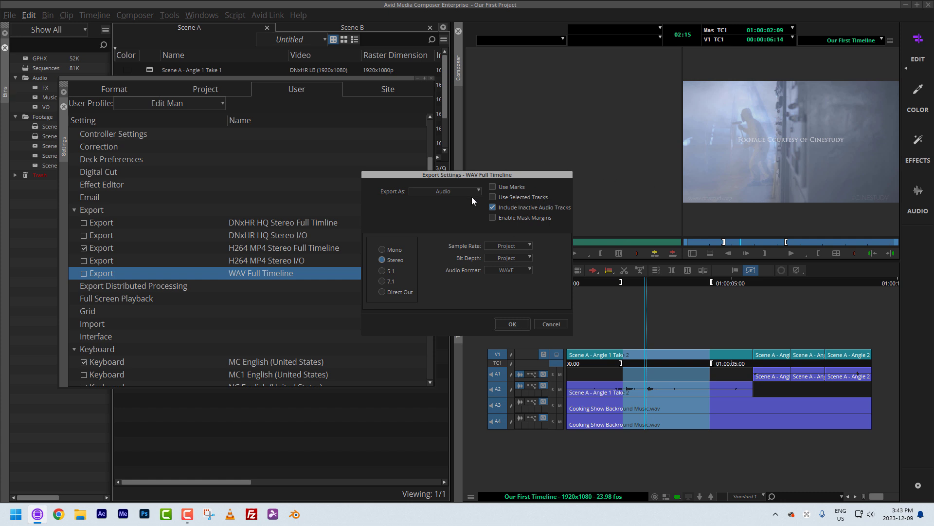
{"action": "left_click", "coordinate": [512, 324]}
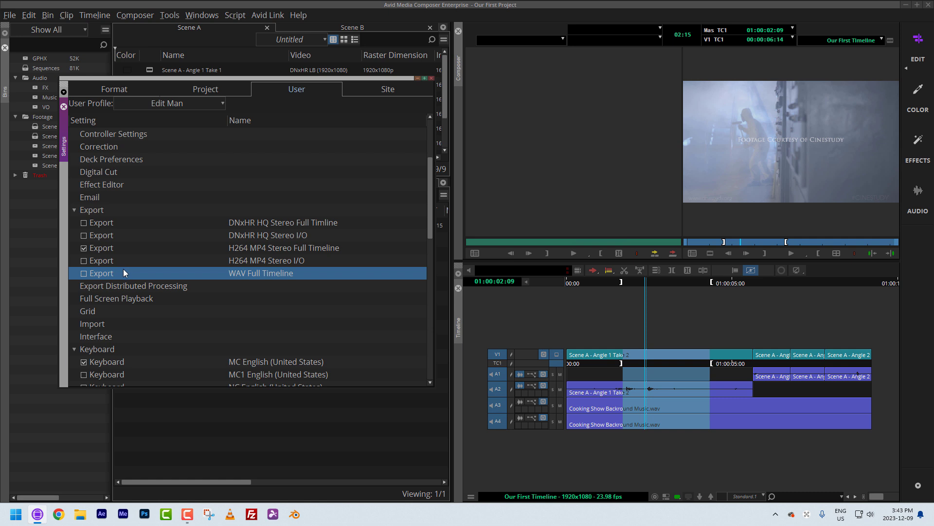
- Duplicate the WAV Full Timeline export setting and name the copy "JPEG"
{"action": "right_click", "coordinate": [139, 274]}
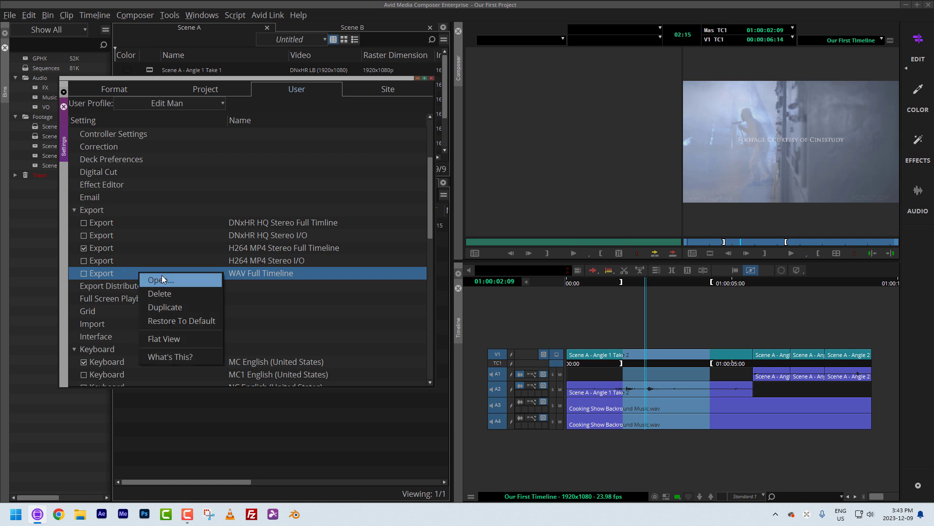
{"action": "left_click", "coordinate": [169, 307]}
{"action": "left_click", "coordinate": [237, 286]}
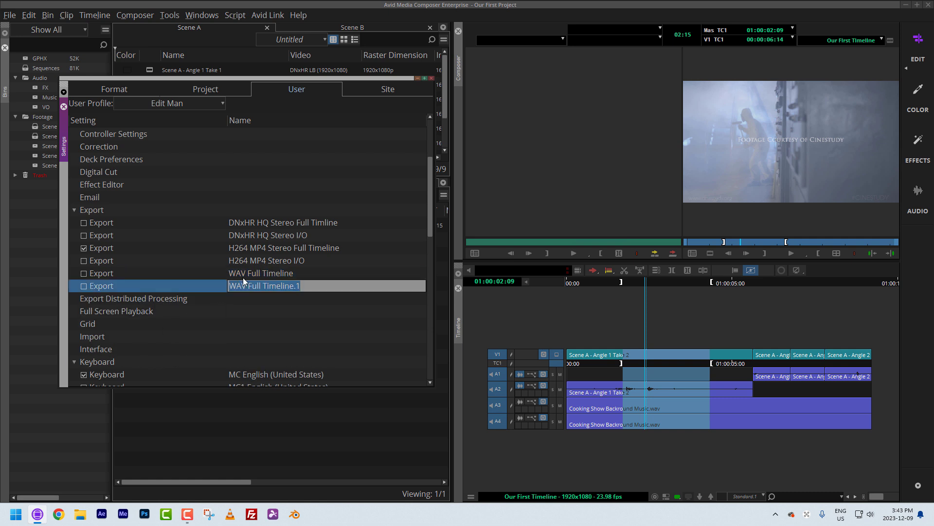
{"action": "type", "text": "JPEG"}
{"action": "key", "text": "Return"}
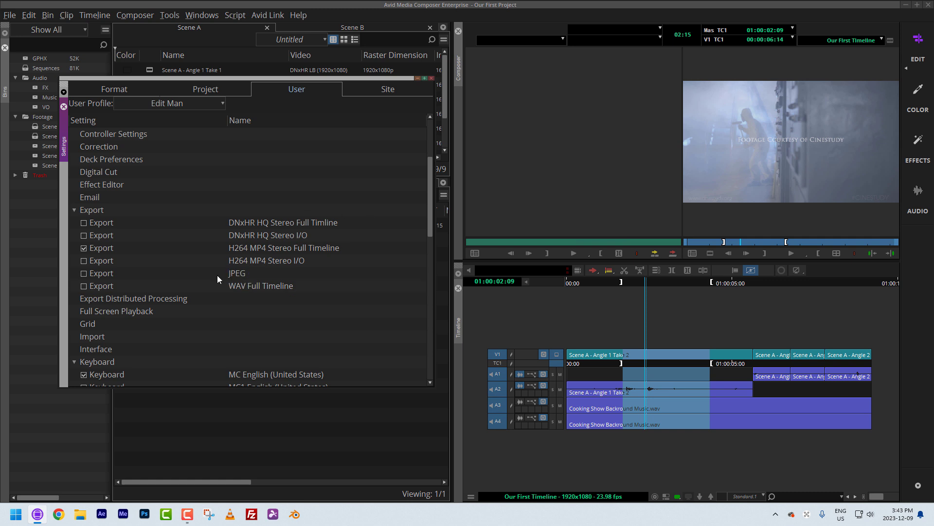
- Set the JPEG export setting to export as Graphic with the JPEG graphic format
{"action": "double_click", "coordinate": [121, 273]}
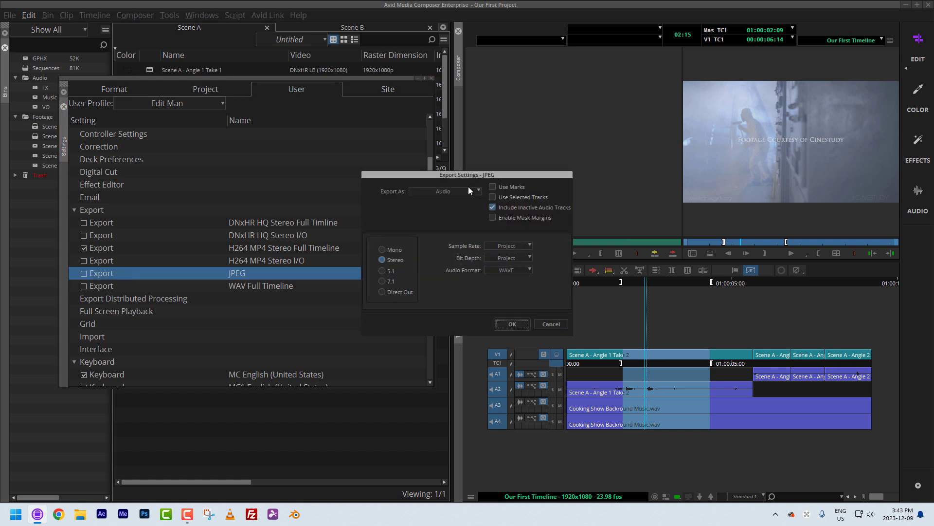
{"action": "left_click", "coordinate": [468, 190]}
{"action": "left_click", "coordinate": [434, 253]}
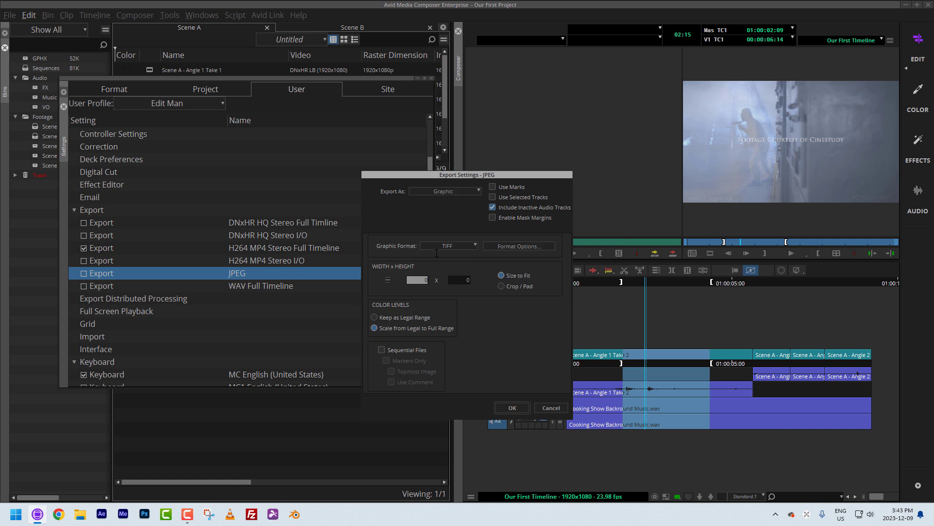
{"action": "left_click", "coordinate": [459, 245]}
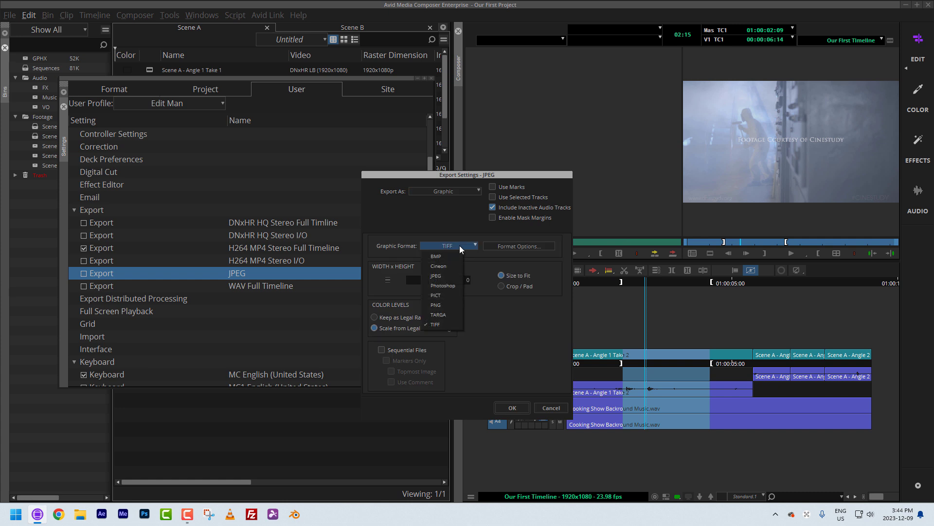
{"action": "left_click", "coordinate": [444, 276]}
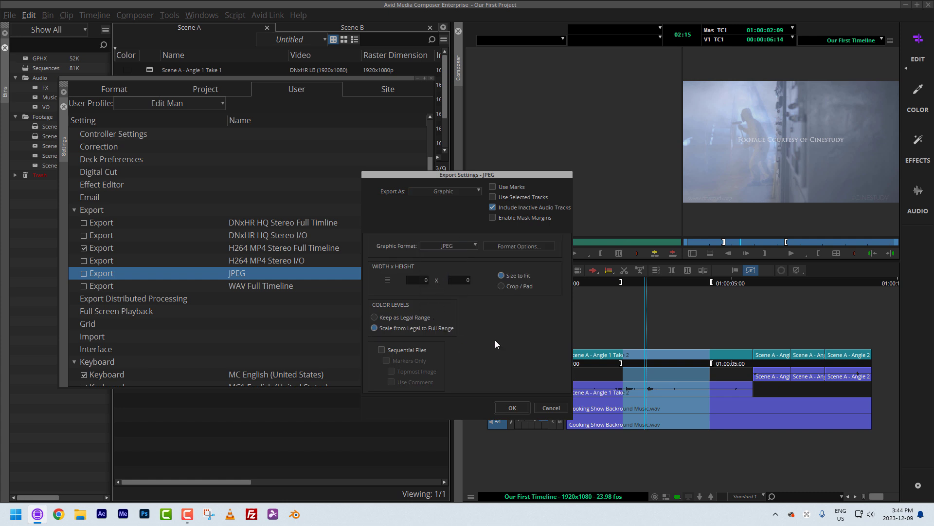
- Set the JPEG export to 1920 x 1080, keep it as legal range, and enable Use Marks and Use Selected Tracks
{"action": "left_click", "coordinate": [389, 279]}
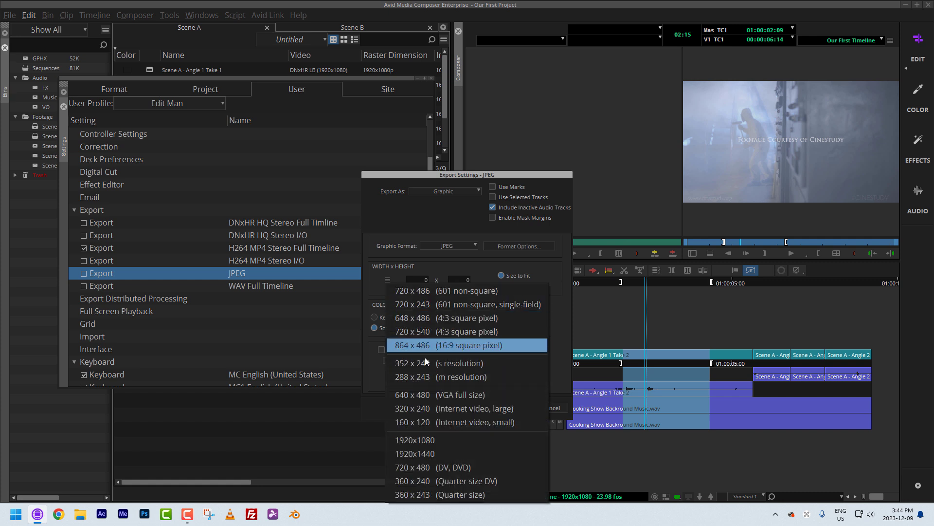
{"action": "left_click", "coordinate": [449, 438]}
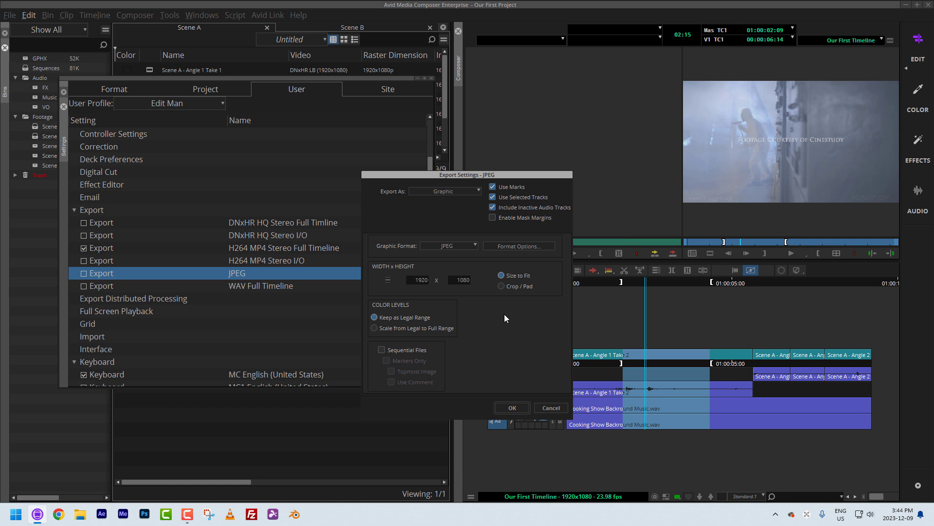
{"action": "left_click", "coordinate": [529, 408]}
- Confirm the JPEG format options with quality 75 and save the JPEG export setting
{"action": "left_click", "coordinate": [524, 245]}
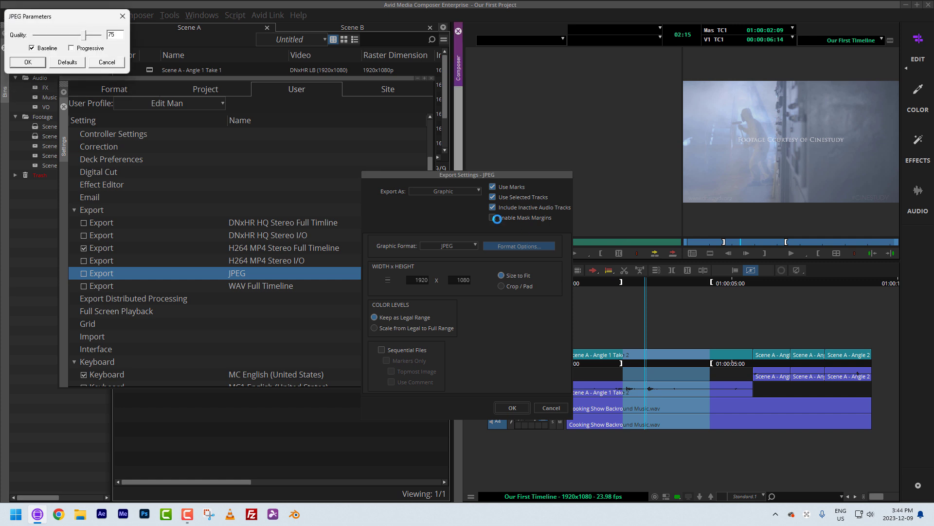
{"action": "left_click_drag", "start_coordinate": [71, 19], "coordinate": [285, 205]}
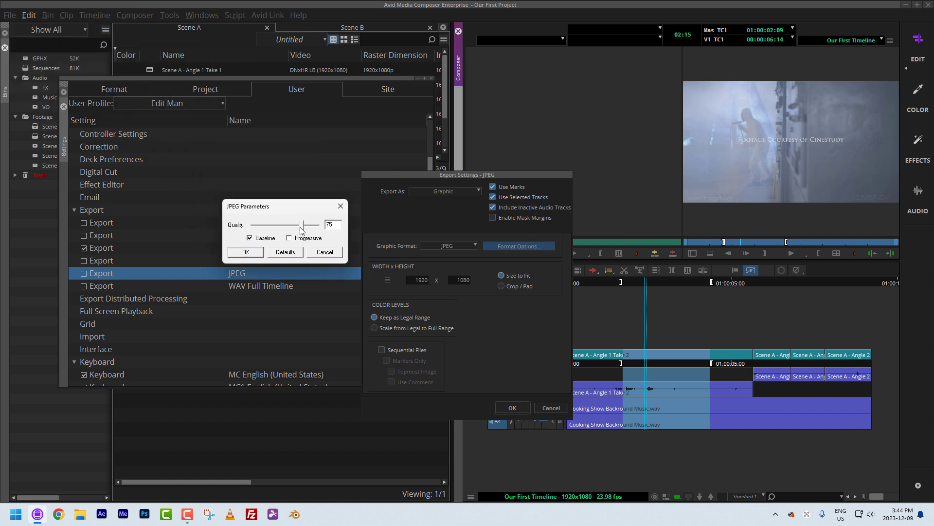
{"action": "left_click", "coordinate": [304, 238]}
{"action": "left_click", "coordinate": [253, 252]}
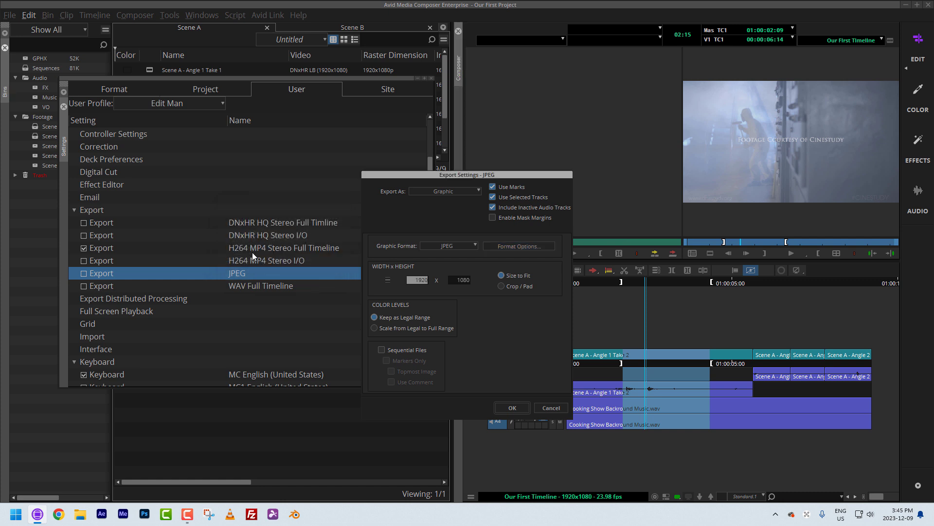
{"action": "left_click", "coordinate": [514, 408]}
- Make JPEG the active export setting and mark in and out on the single timeline frame at 01:00:02:14
{"action": "left_click", "coordinate": [85, 276]}
{"action": "left_click_drag", "start_coordinate": [645, 366], "coordinate": [658, 381]}
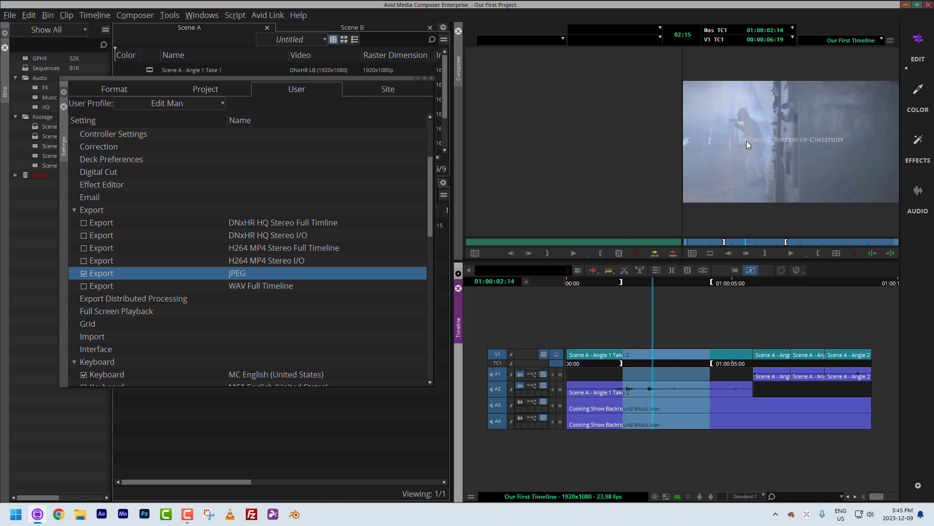
{"action": "key", "text": "i"}
{"action": "key", "text": "o"}
- Export the marked frame to the Desktop as "Our First Timeline" using the JPEG setting
{"action": "right_click", "coordinate": [731, 138]}
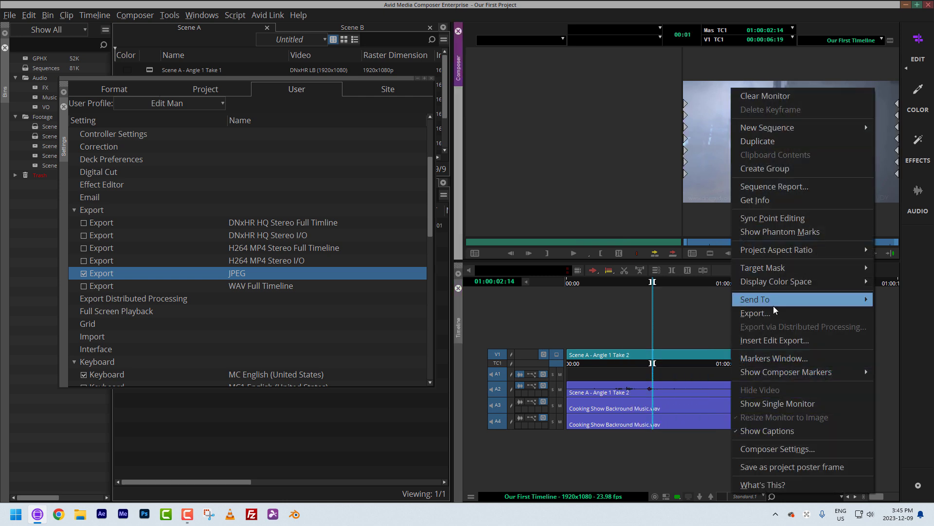
{"action": "left_click", "coordinate": [774, 313]}
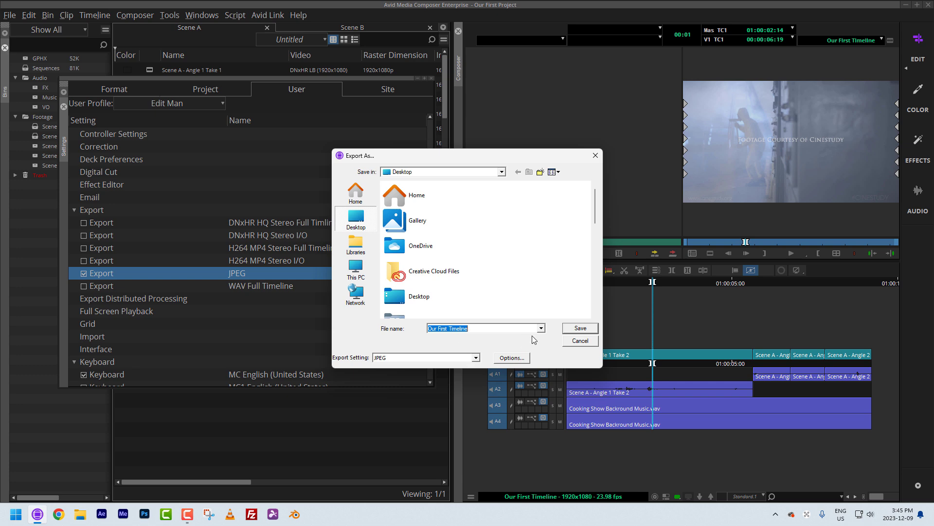
{"action": "left_click", "coordinate": [582, 328]}
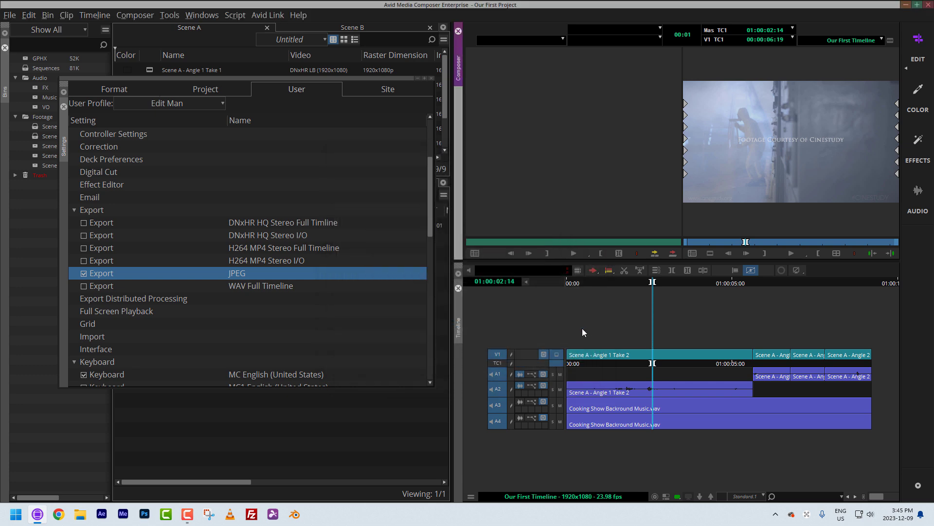
- Switch to the desktop, open the exported Our First Timeline JPEG to check it, and close the image viewer
{"action": "left_click", "coordinate": [905, 5]}
{"action": "double_click", "coordinate": [15, 117]}
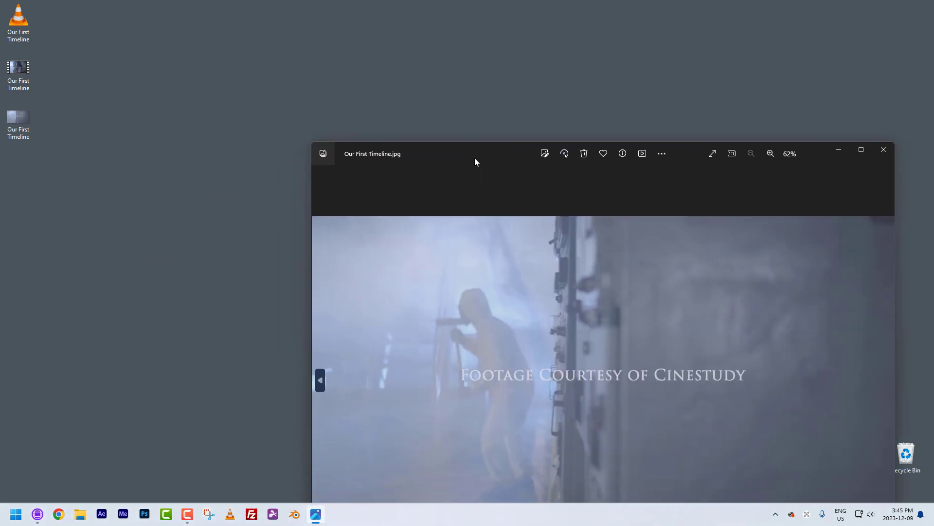
{"action": "left_click_drag", "start_coordinate": [474, 158], "coordinate": [287, 47]}
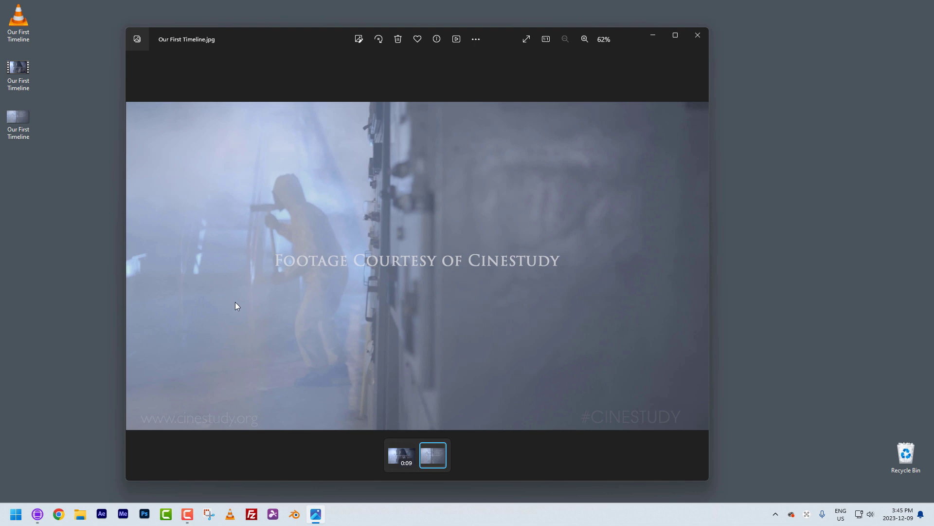
{"action": "left_click", "coordinate": [699, 36]}
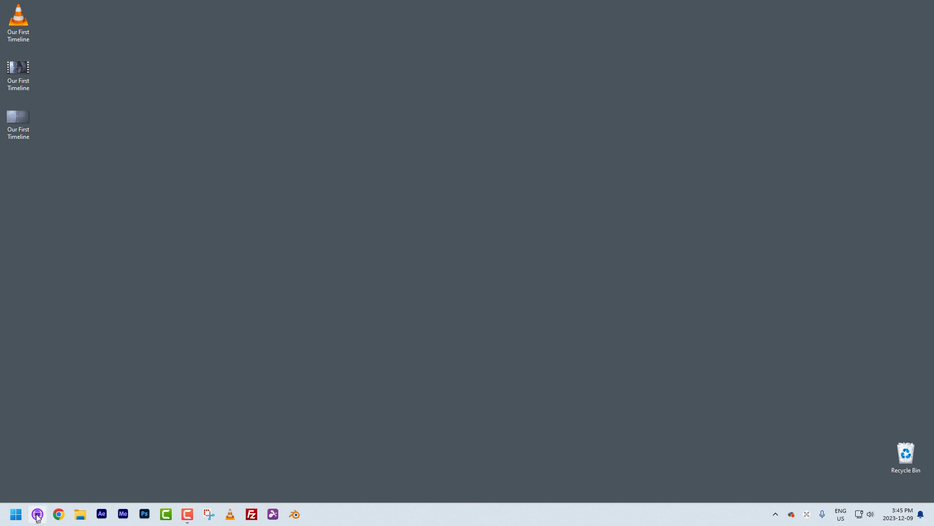
- Return to Media Composer, clear the in and out marks, and move the playhead to 01:00:06:15
{"action": "left_click", "coordinate": [38, 515]}
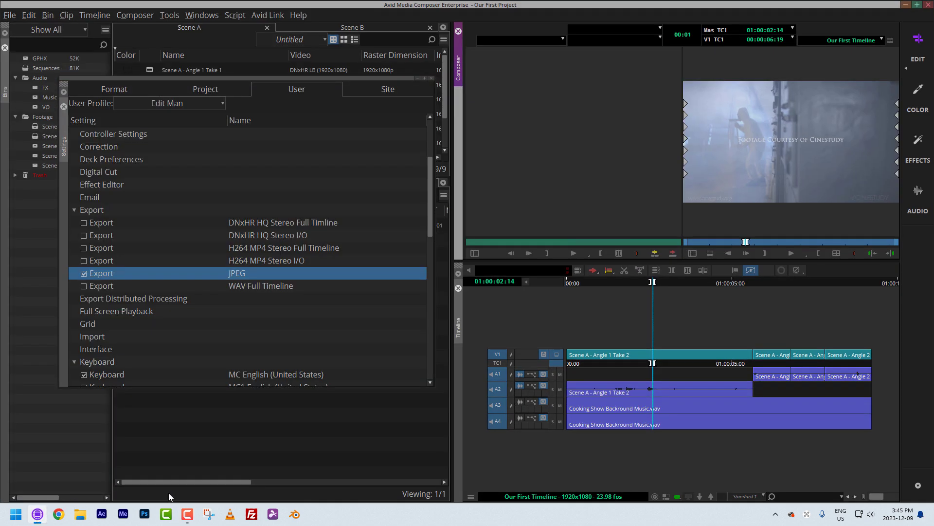
{"action": "left_click", "coordinate": [209, 514]}
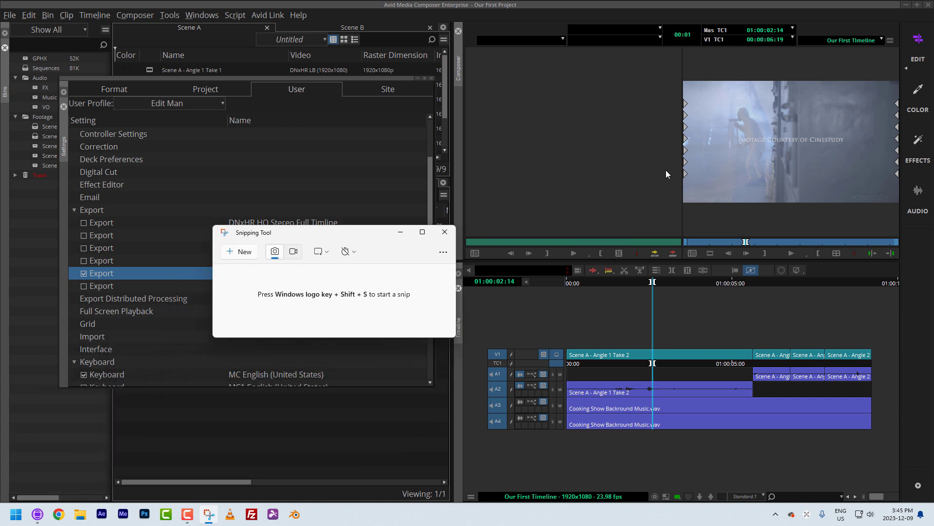
{"action": "left_click", "coordinate": [796, 121]}
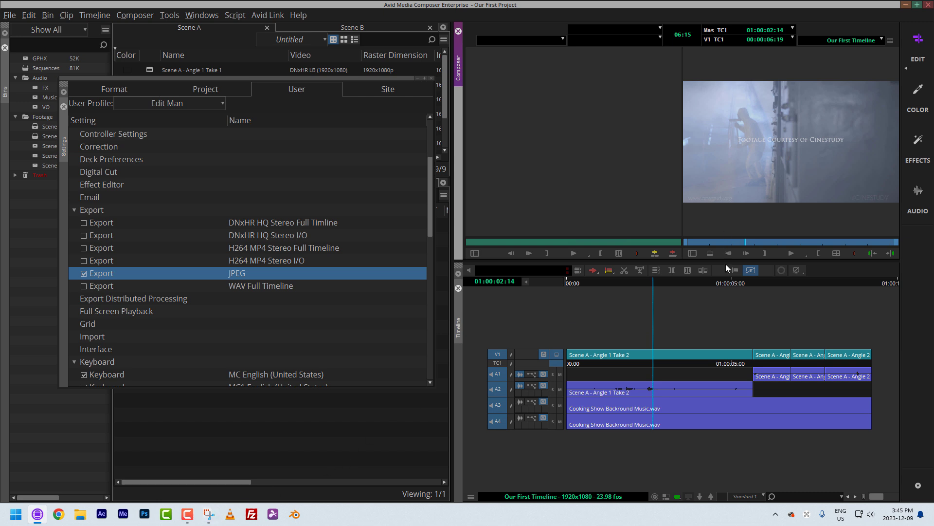
{"action": "left_click", "coordinate": [747, 372]}
{"action": "left_click_drag", "start_coordinate": [749, 371], "coordinate": [787, 352]}
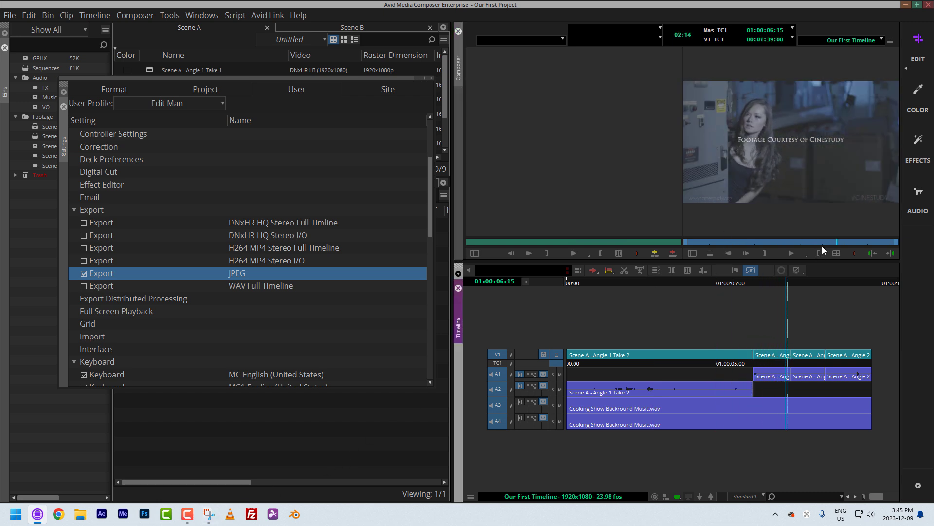
- Switch to Snipping Tool and capture a rectangular snip of the record monitor's picture
{"action": "left_click", "coordinate": [209, 514]}
{"action": "left_click", "coordinate": [238, 251]}
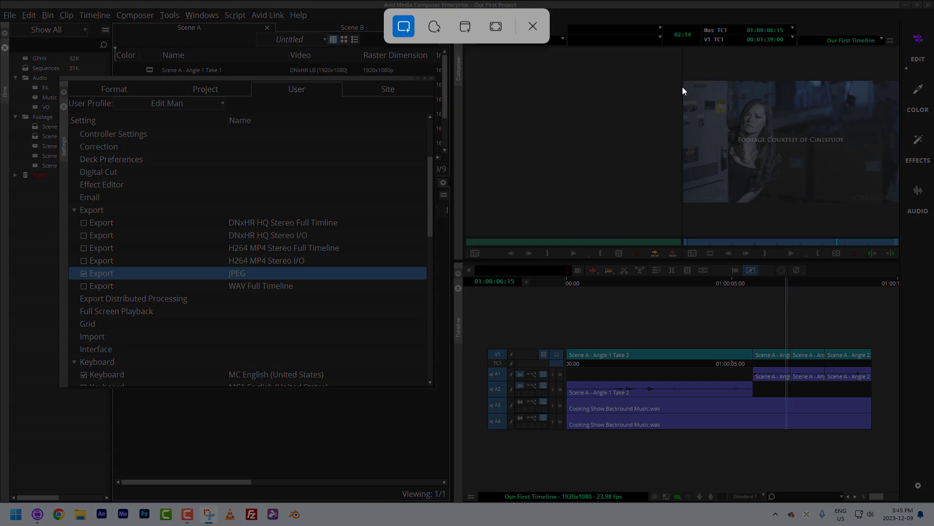
{"action": "left_click_drag", "start_coordinate": [685, 83], "coordinate": [901, 202]}
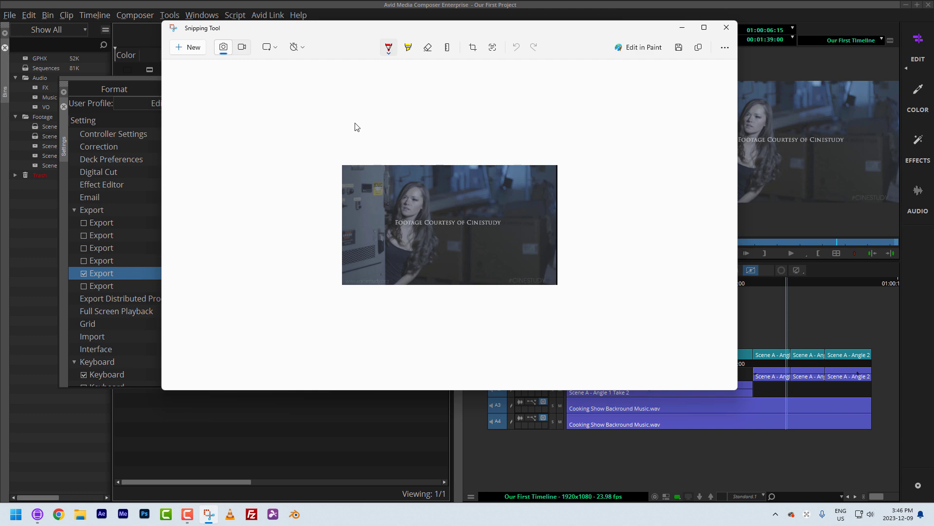
- Close the captured snip and select the WAV Full Timeline export setting in Media Composer
{"action": "left_click_drag", "start_coordinate": [506, 36], "coordinate": [361, 52]}
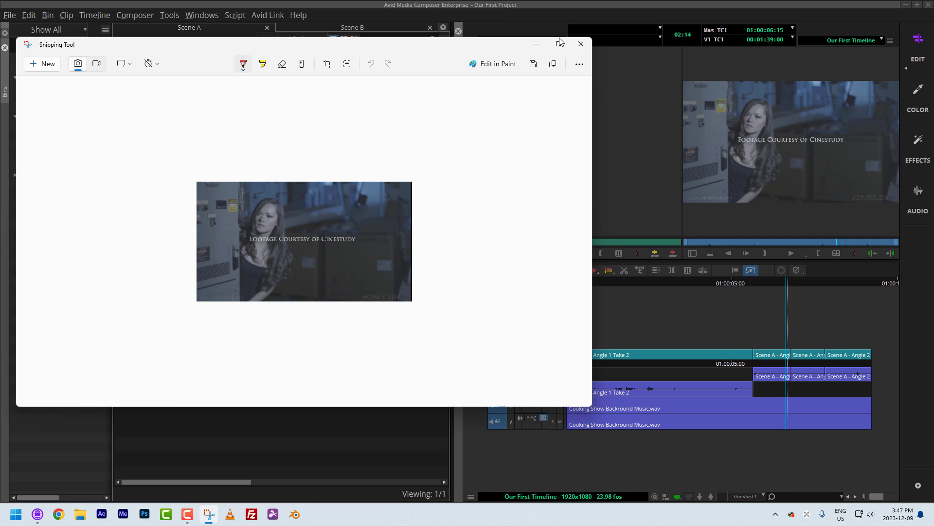
{"action": "left_click", "coordinate": [580, 44]}
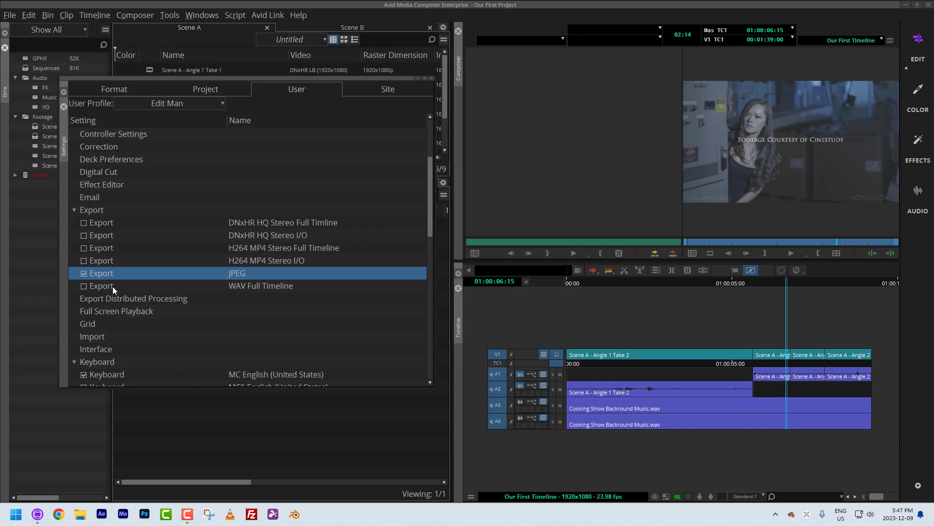
{"action": "left_click", "coordinate": [127, 286]}
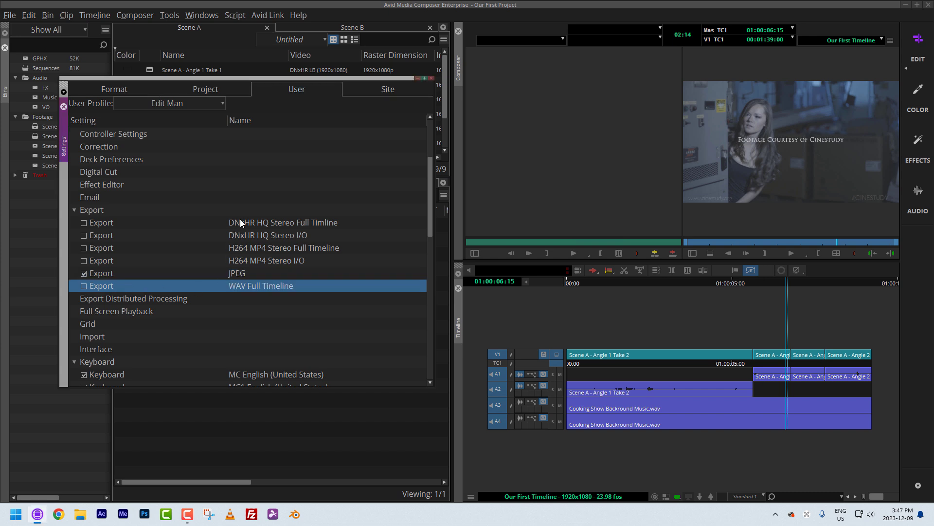